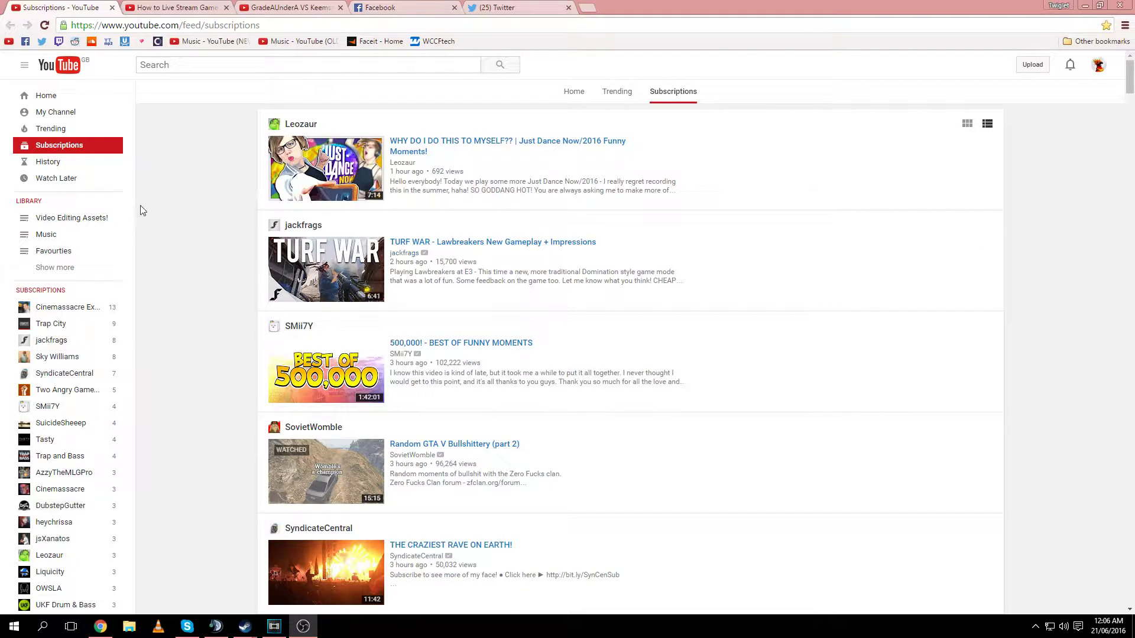
Check the TURF WAR gameplay video's quality options, including 1080p60, then return to subscriptions.
{"action": "left_click", "coordinate": [308, 278]}
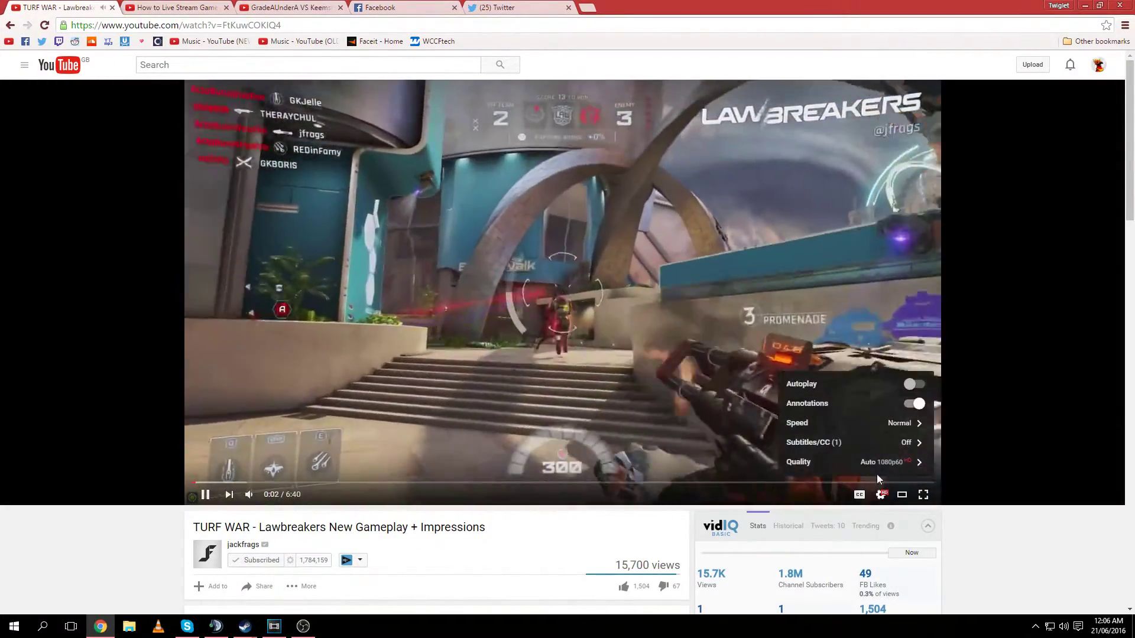
{"action": "left_click", "coordinate": [896, 461]}
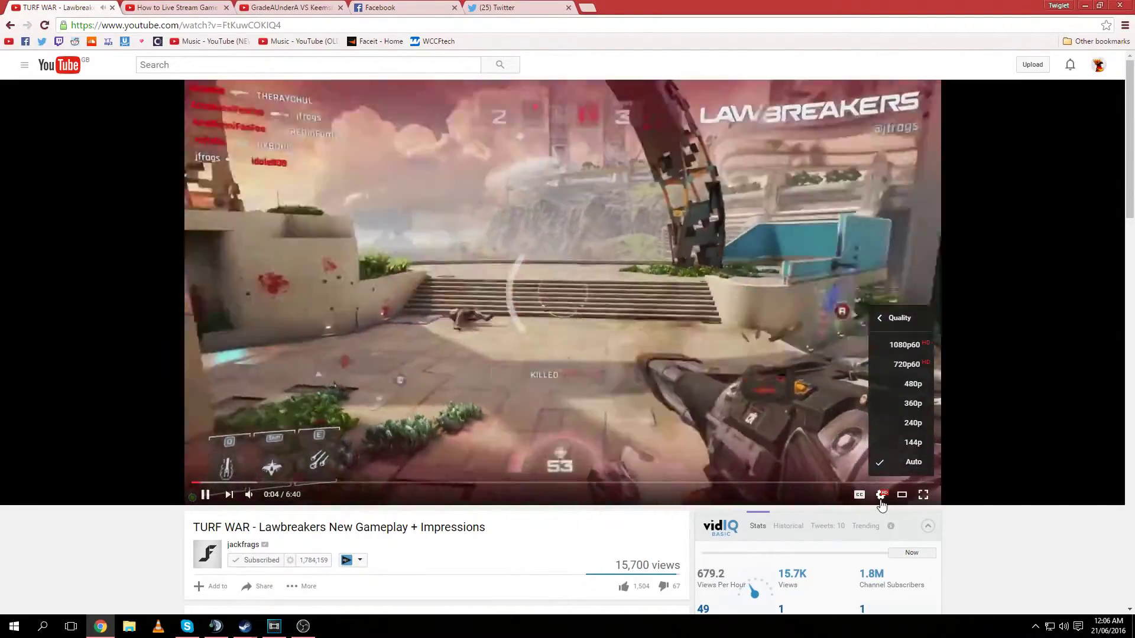
{"action": "left_click", "coordinate": [881, 501]}
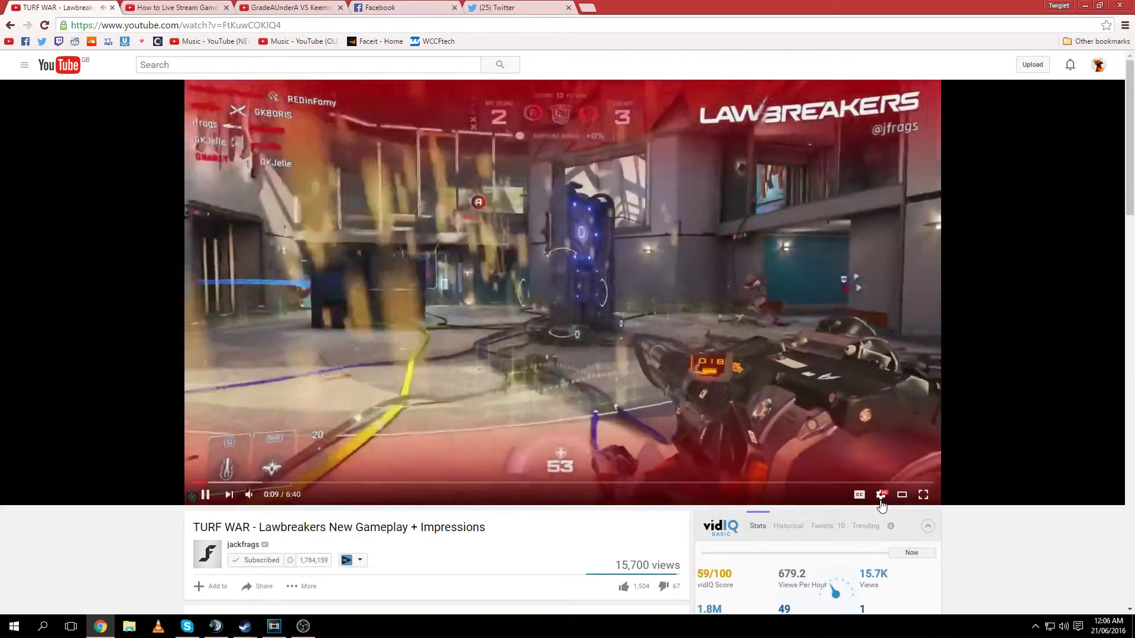
{"action": "left_click", "coordinate": [882, 500]}
{"action": "left_click", "coordinate": [894, 460]}
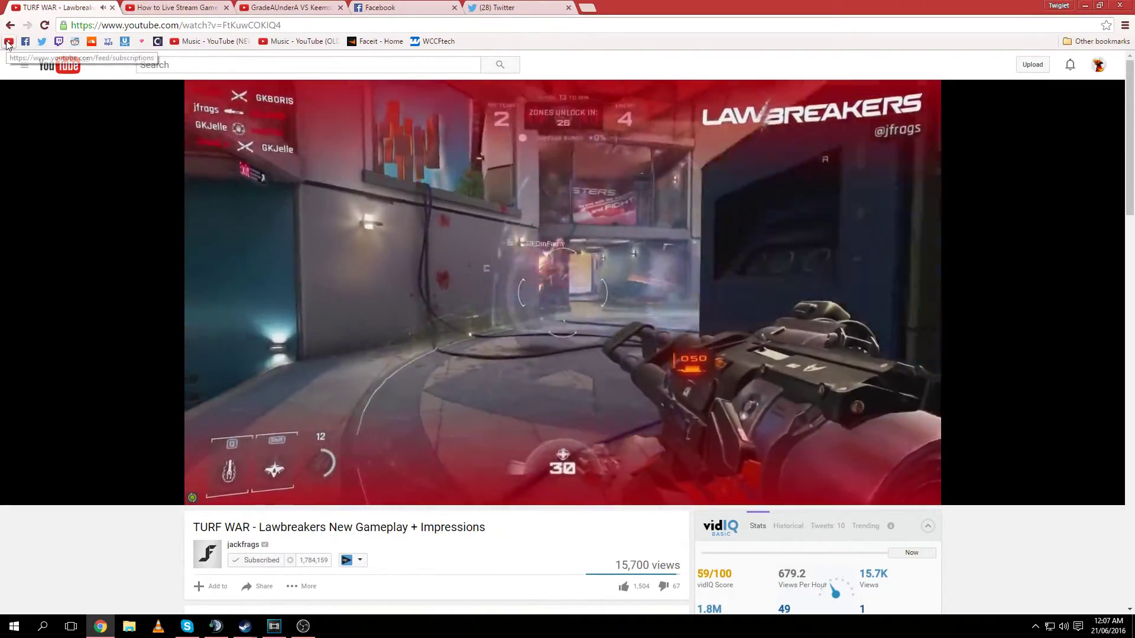
{"action": "left_click", "coordinate": [9, 42]}
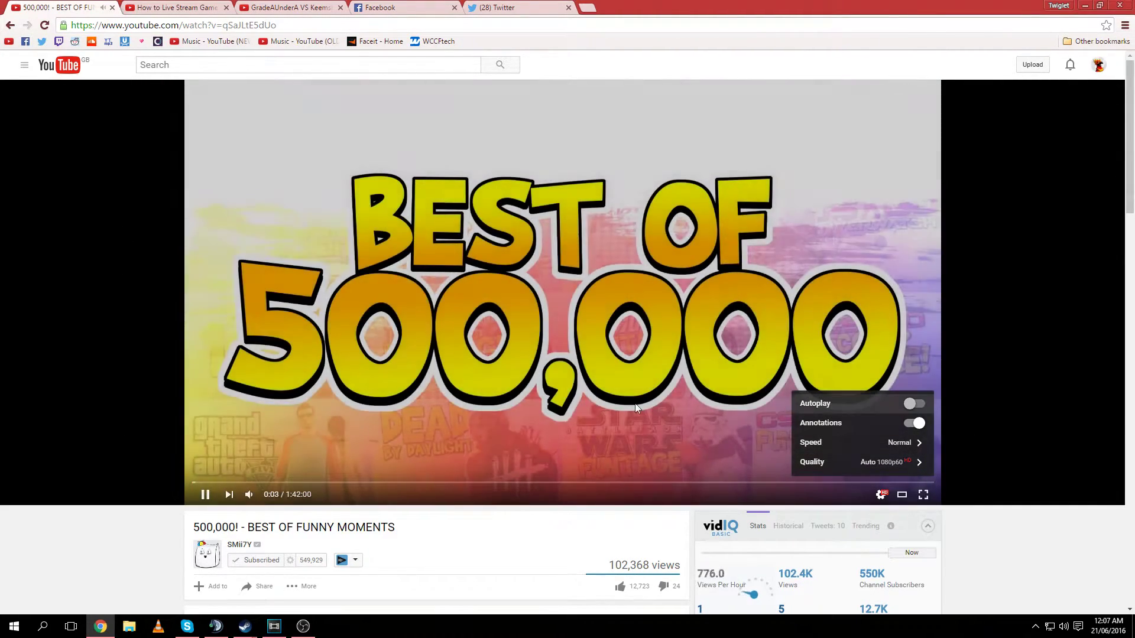
{"action": "key", "text": "alt+Left"}
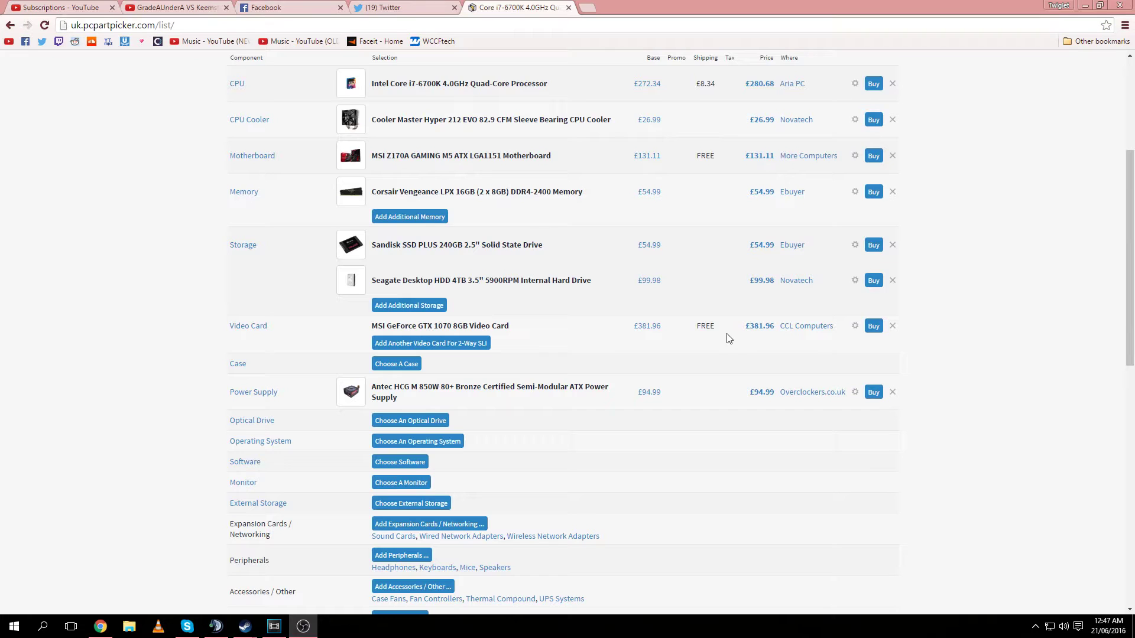
{"action": "scroll", "coordinate": [634, 337], "scroll_direction": "up", "scroll_amount": 2}
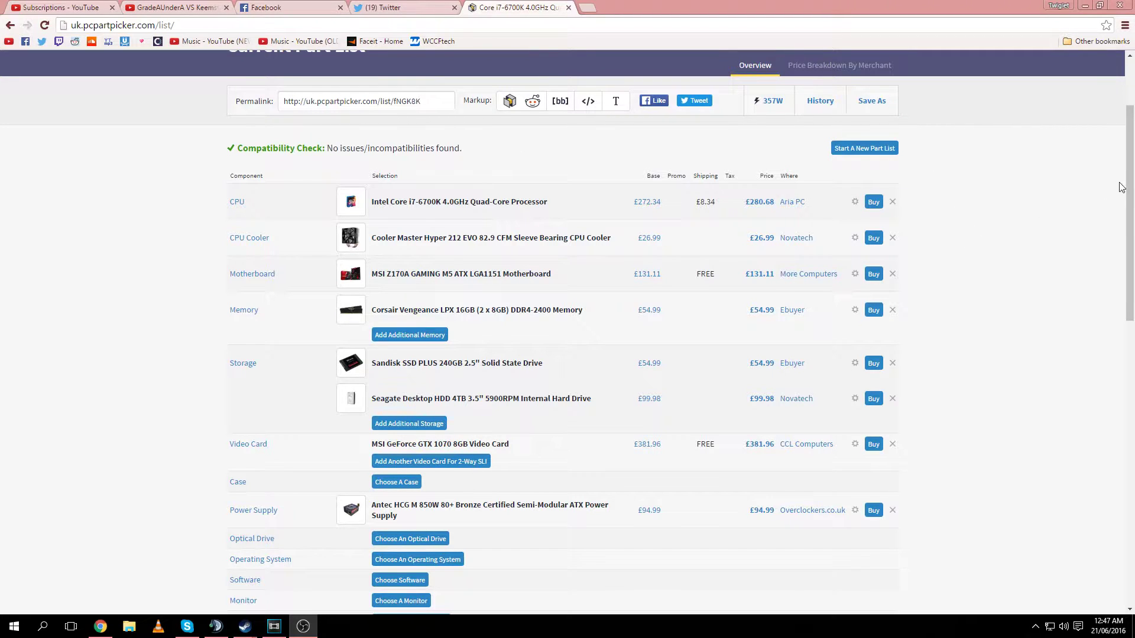
{"action": "scroll", "coordinate": [933, 191], "scroll_direction": "down", "scroll_amount": 1}
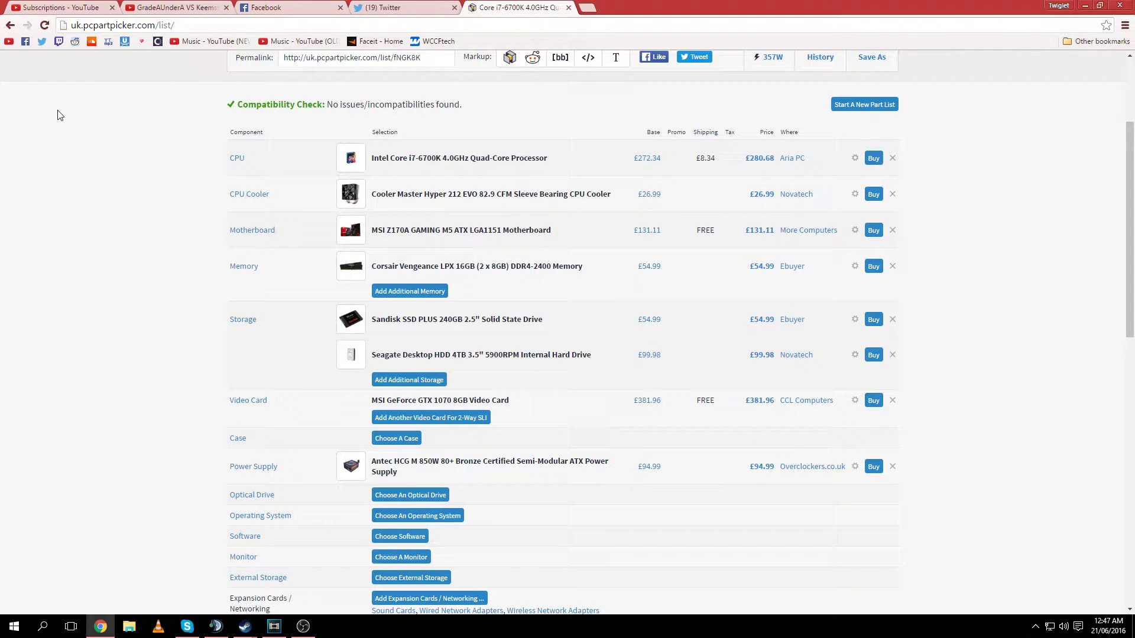
{"action": "scroll", "coordinate": [59, 115], "scroll_direction": "down", "scroll_amount": 4}
{"action": "scroll", "coordinate": [57, 118], "scroll_direction": "up", "scroll_amount": 3}
{"action": "scroll", "coordinate": [53, 122], "scroll_direction": "up", "scroll_amount": 2}
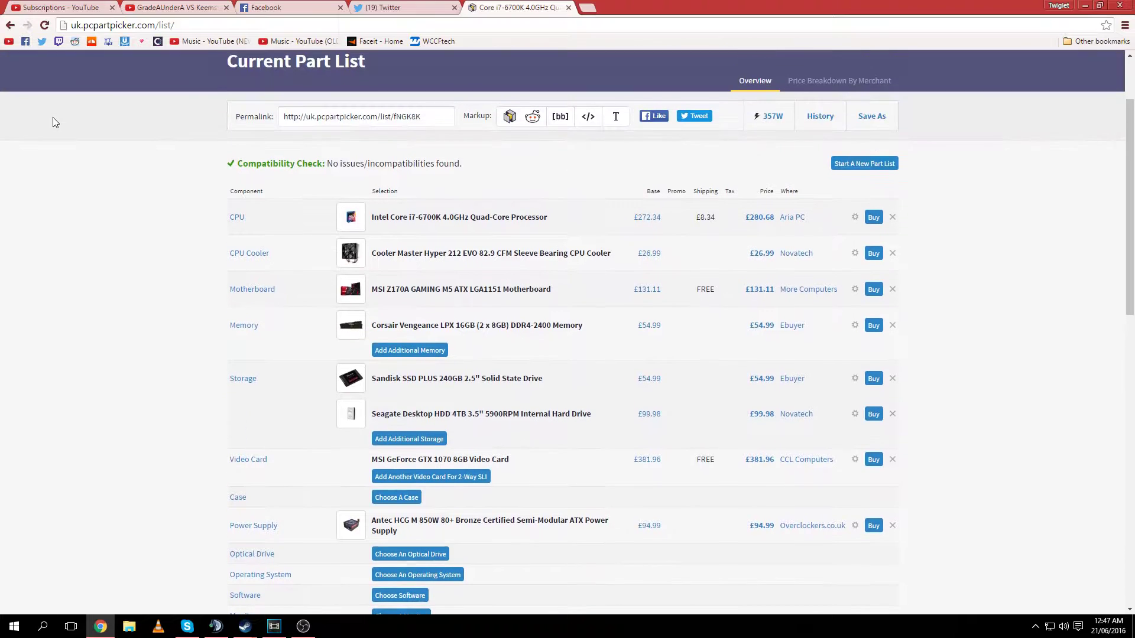
Copy the part list's permalink, load it in a new tab, and close the old tab.
{"action": "left_click", "coordinate": [323, 116]}
{"action": "right_click", "coordinate": [324, 110]}
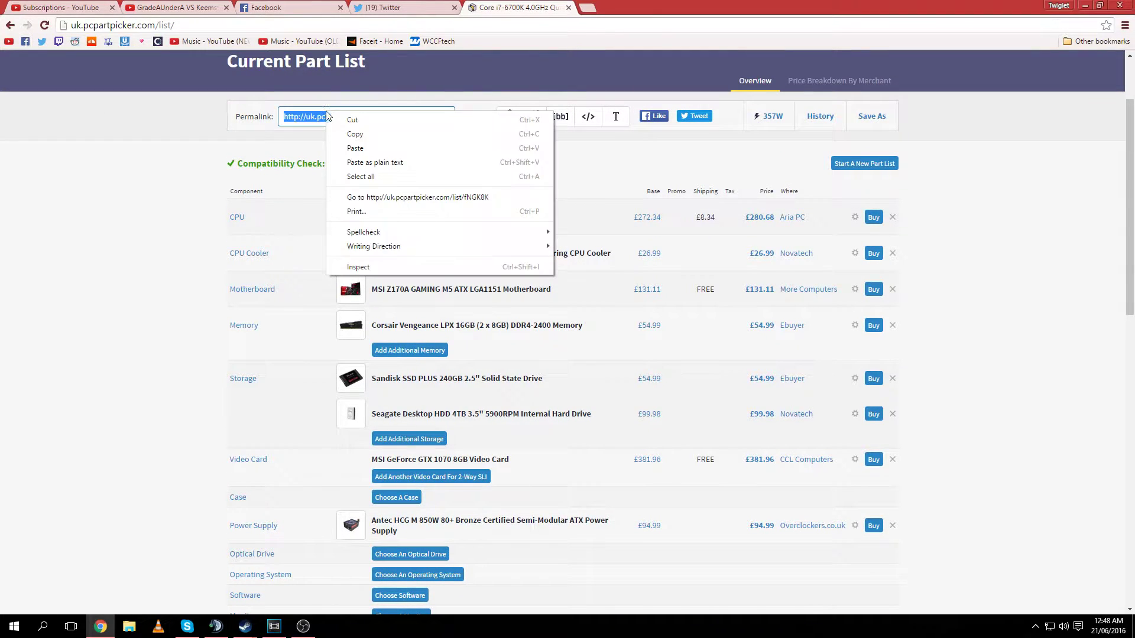
{"action": "left_click", "coordinate": [354, 132]}
{"action": "left_click", "coordinate": [586, 9]}
{"action": "right_click", "coordinate": [592, 25]}
{"action": "left_click", "coordinate": [621, 96]}
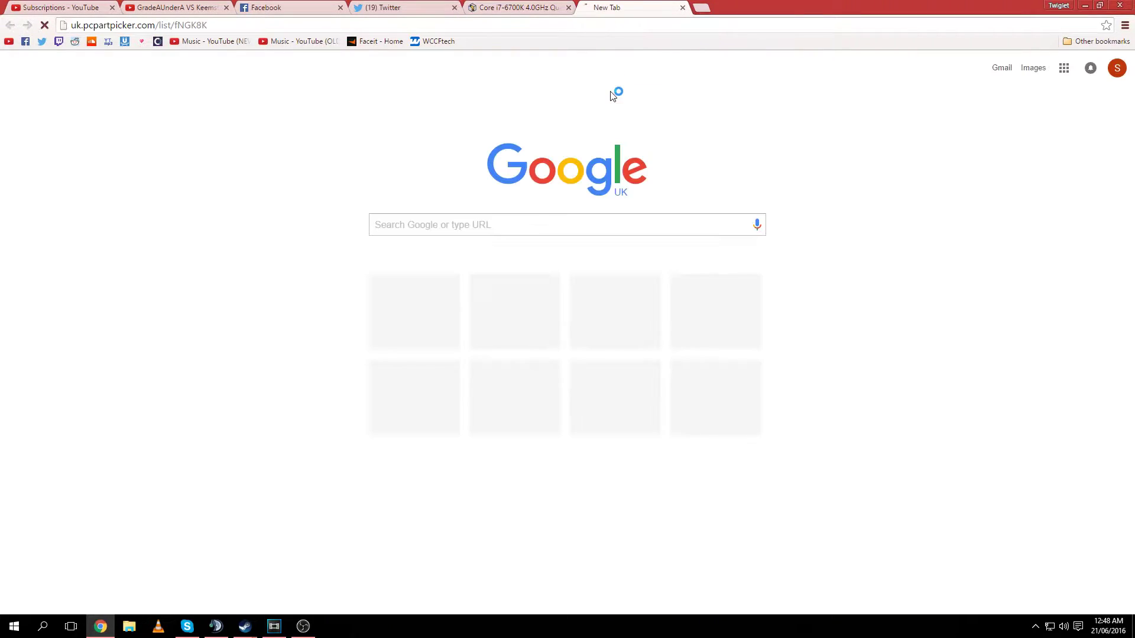
{"action": "scroll", "coordinate": [560, 45], "scroll_direction": "down", "scroll_amount": 1}
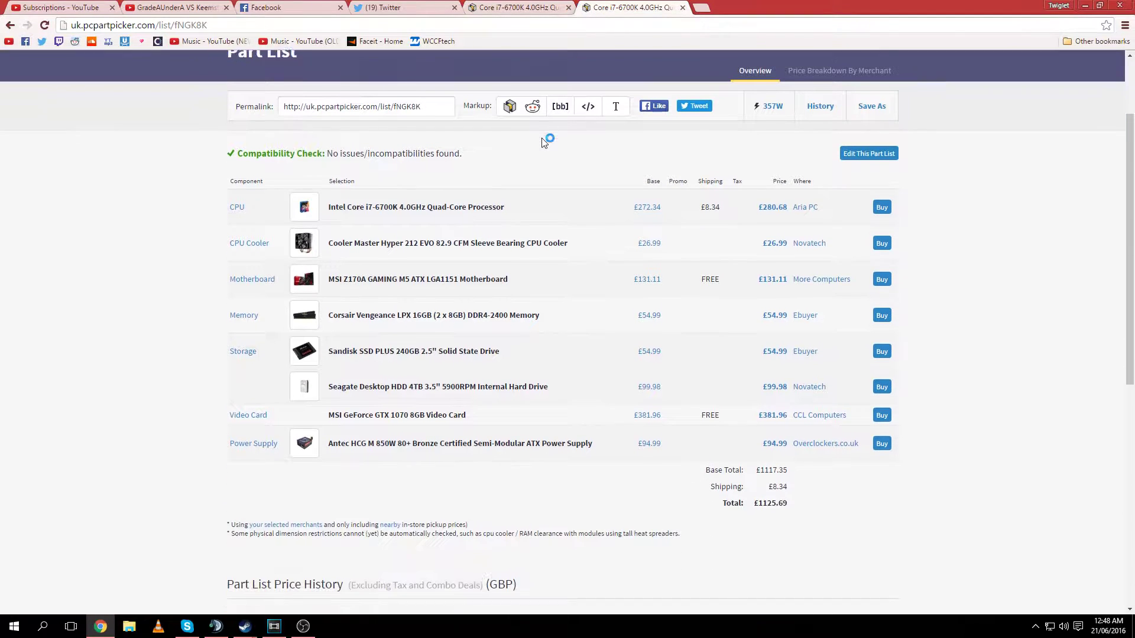
{"action": "left_click", "coordinate": [569, 8]}
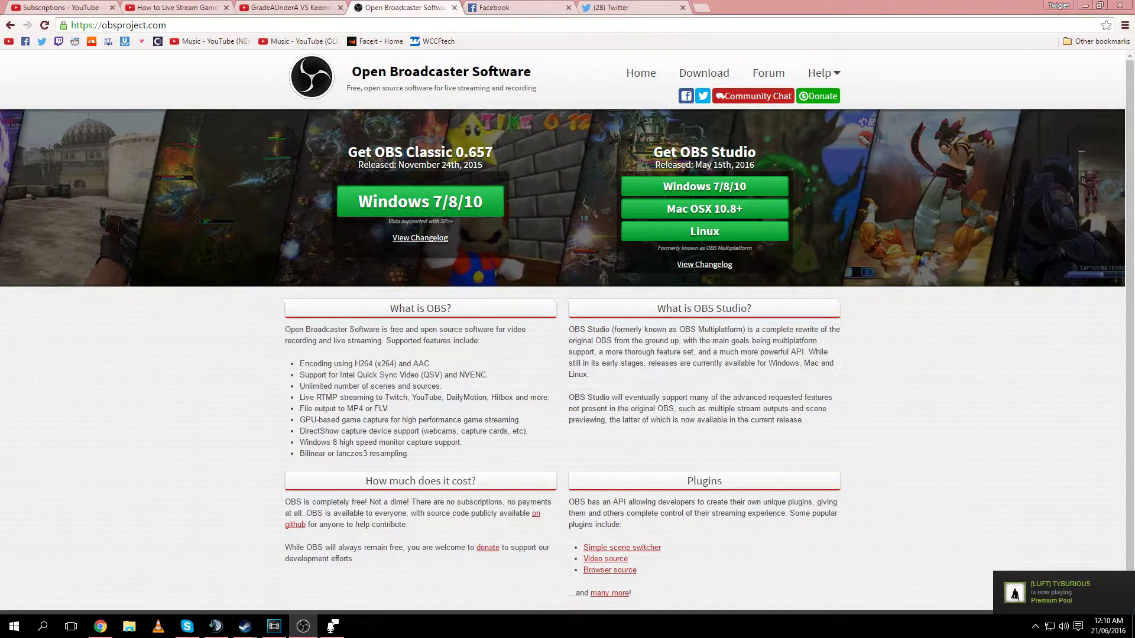
Download the Windows 7/8/10 OBS Studio installer from the Get OBS Studio section.
{"action": "left_click_drag", "start_coordinate": [797, 162], "coordinate": [684, 138]}
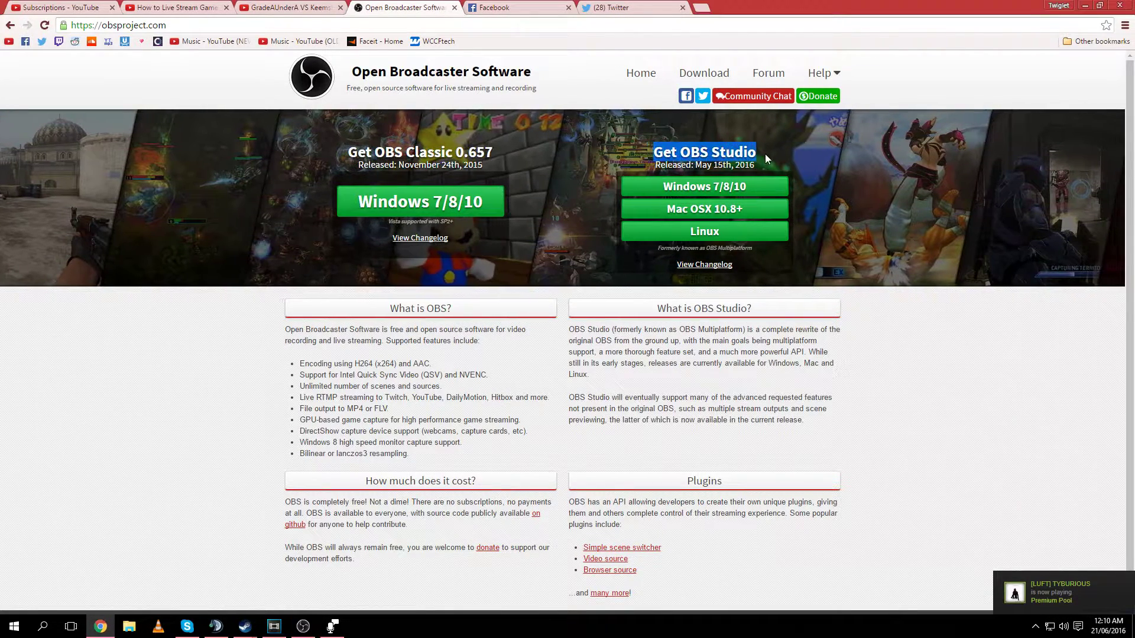
{"action": "left_click", "coordinate": [685, 137]}
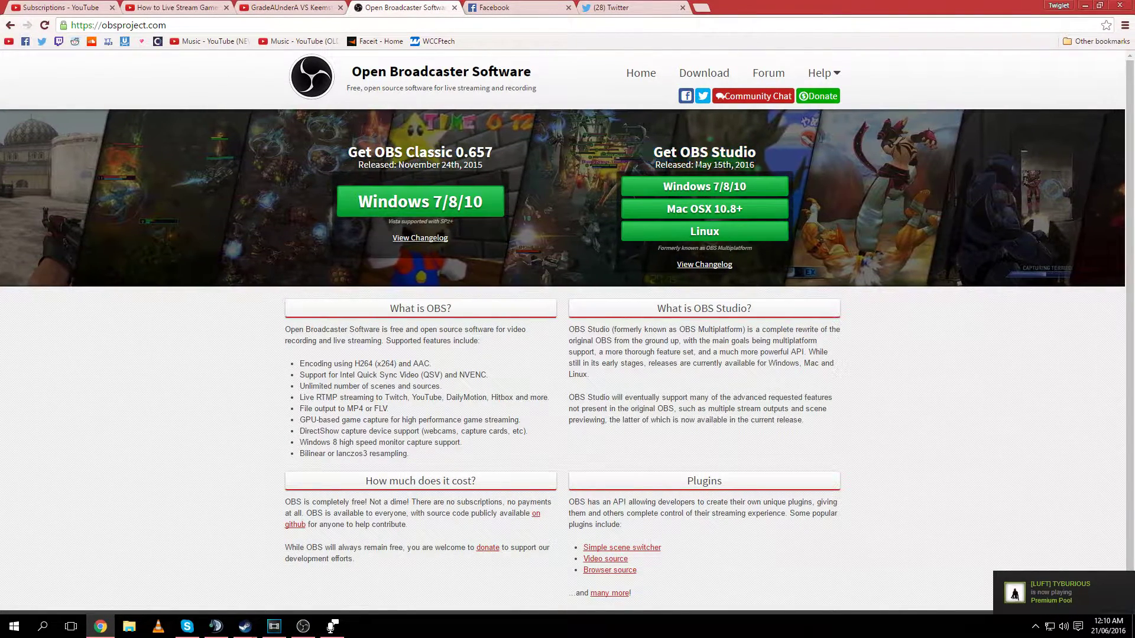
{"action": "left_click", "coordinate": [681, 193]}
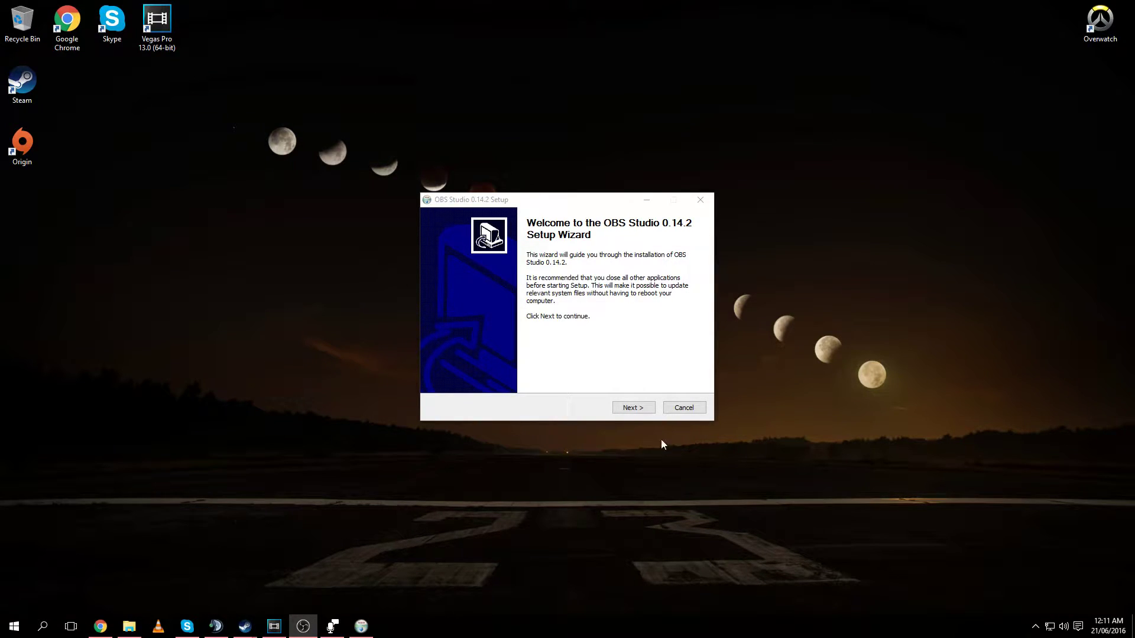
Pass the welcome and license pages, clear the install path, quit setup, and open Start.
{"action": "left_click", "coordinate": [633, 409]}
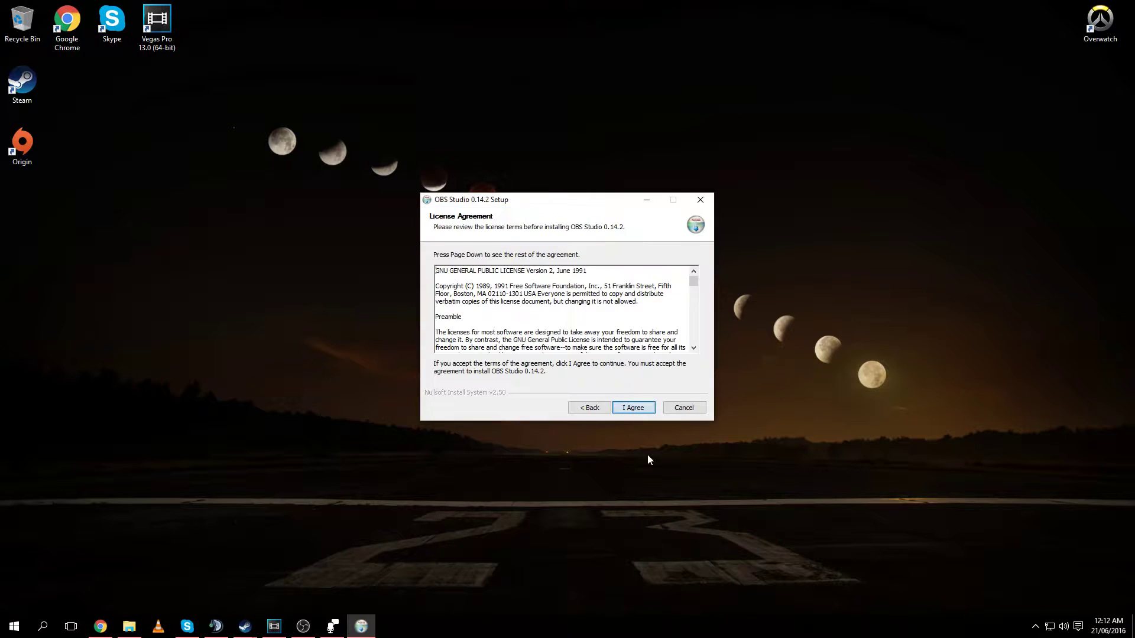
{"action": "left_click", "coordinate": [632, 407]}
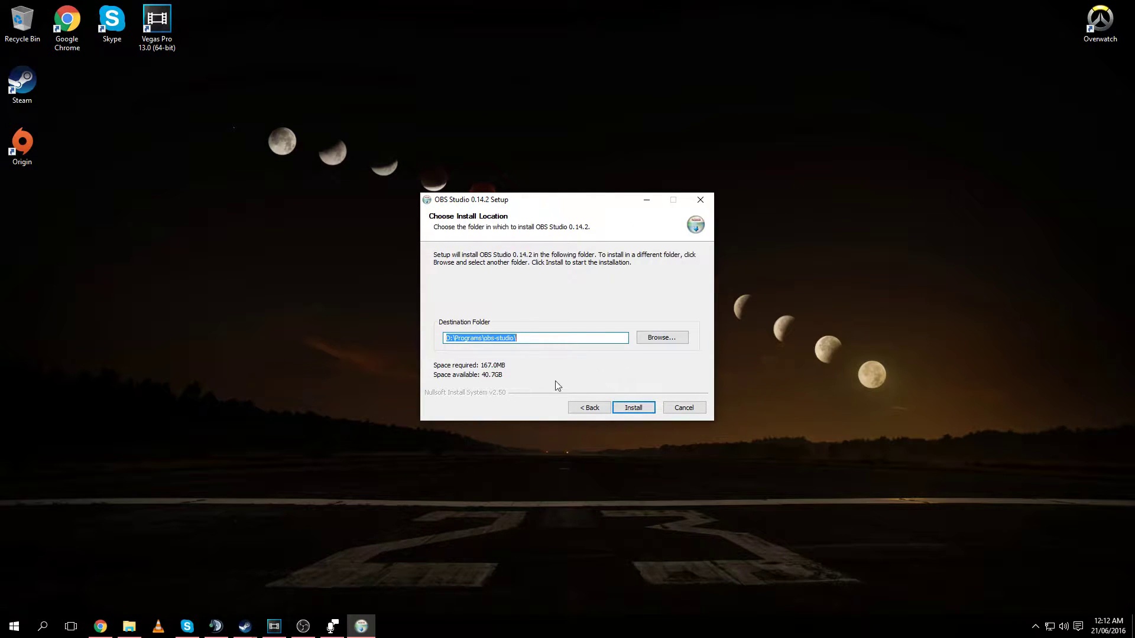
{"action": "key", "text": "BackSpace"}
{"action": "left_click", "coordinate": [684, 407]}
{"action": "key", "text": "Return"}
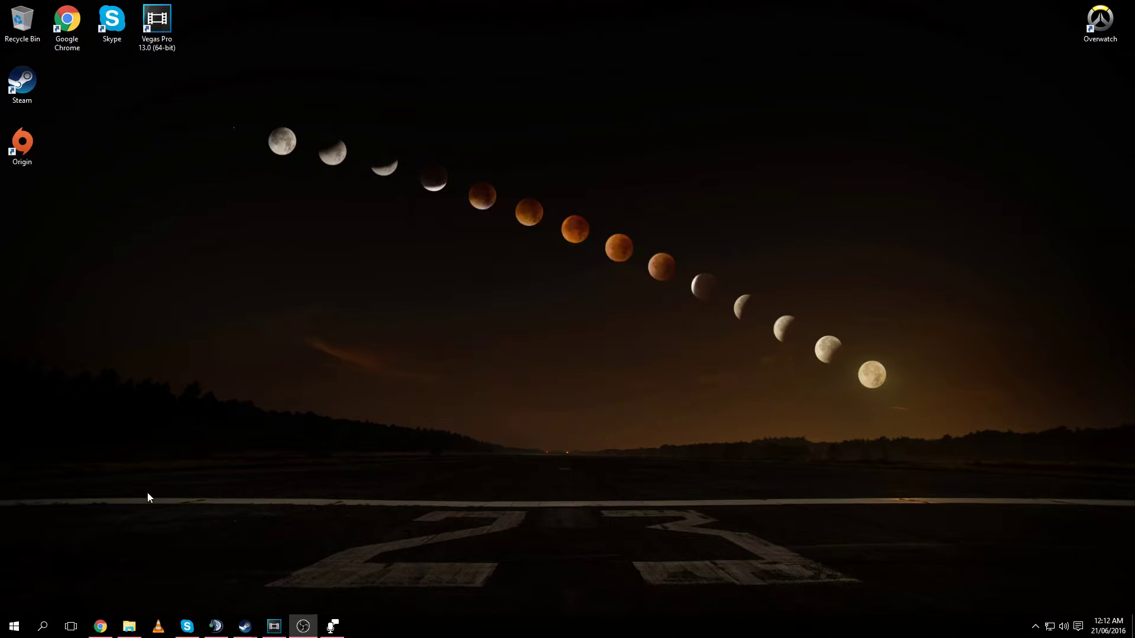
{"action": "left_click", "coordinate": [15, 627]}
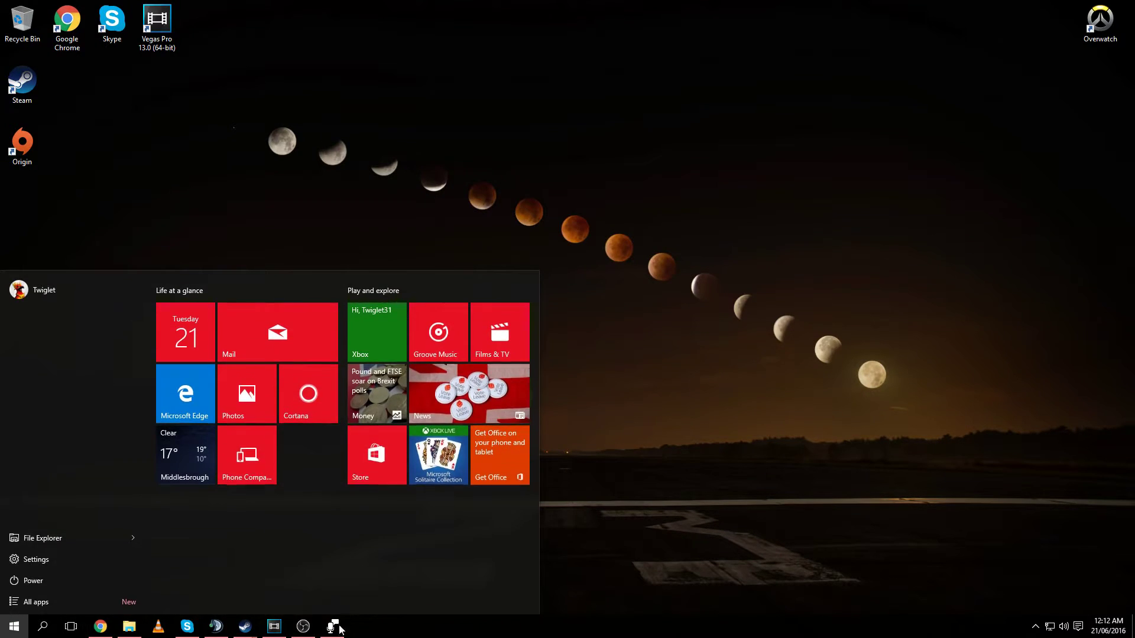
Launch OBS Studio from the taskbar and nudge its window slightly right and down.
{"action": "left_click", "coordinate": [303, 627]}
{"action": "right_click", "coordinate": [304, 627]}
{"action": "left_click", "coordinate": [292, 552]}
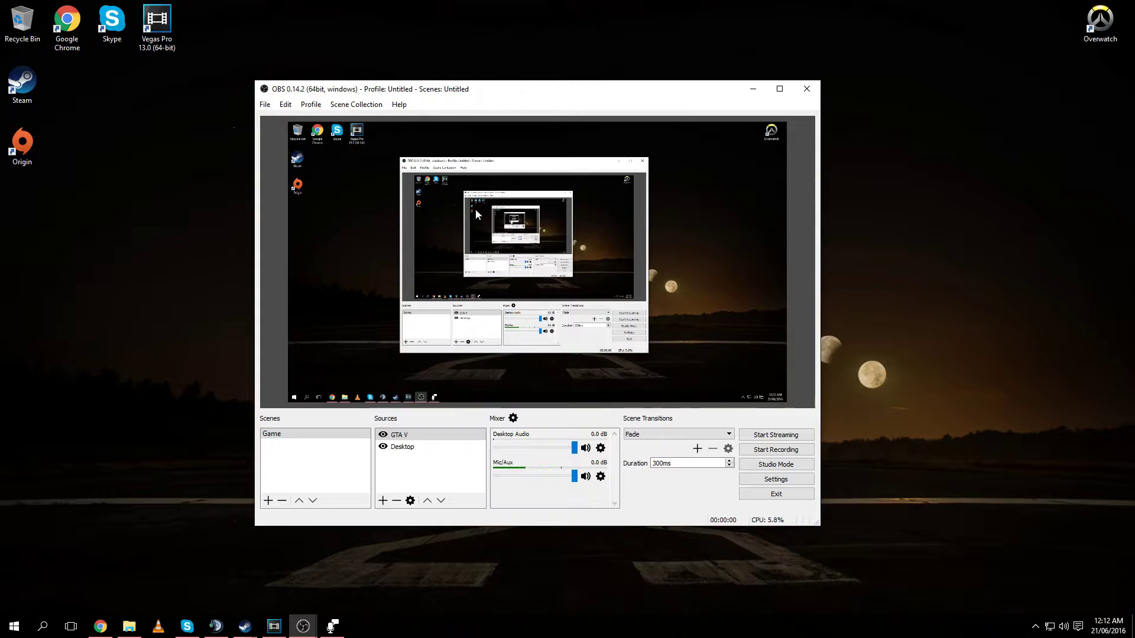
{"action": "left_click_drag", "start_coordinate": [565, 98], "coordinate": [614, 110]}
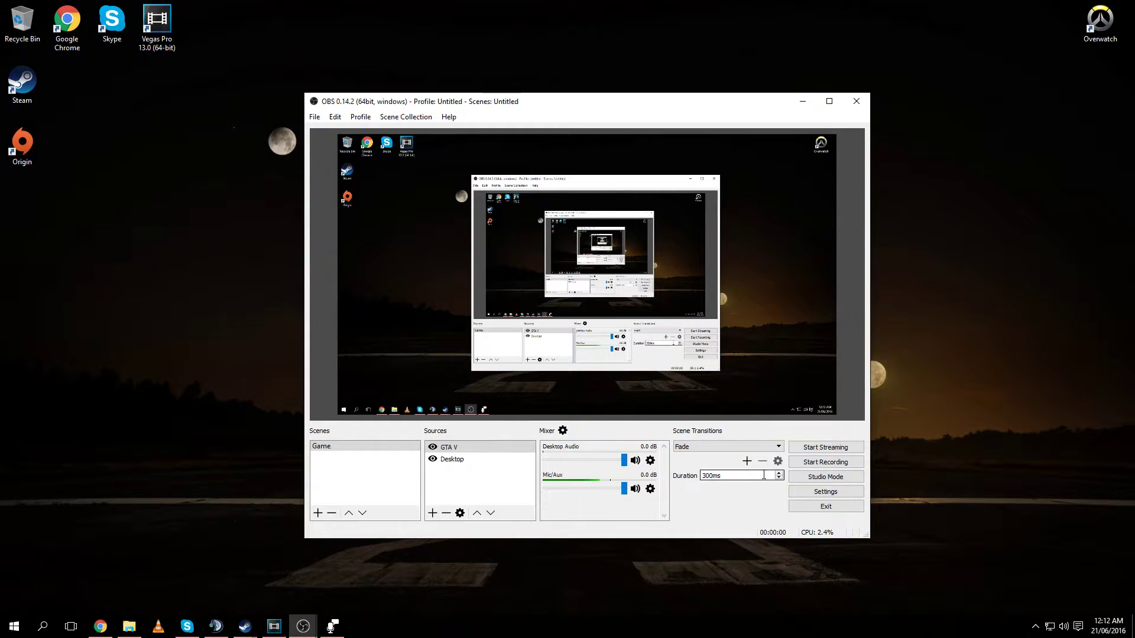
Keep Fade as the scene transition, select the Desktop source, and glance at the File menu.
{"action": "left_click", "coordinate": [738, 447]}
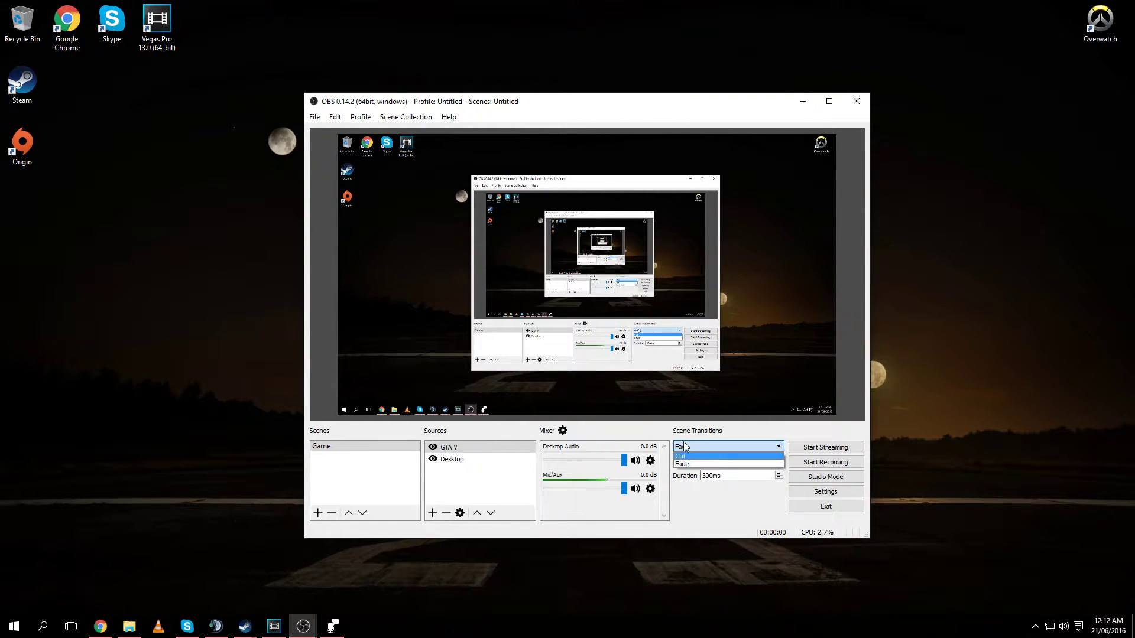
{"action": "left_click", "coordinate": [701, 463]}
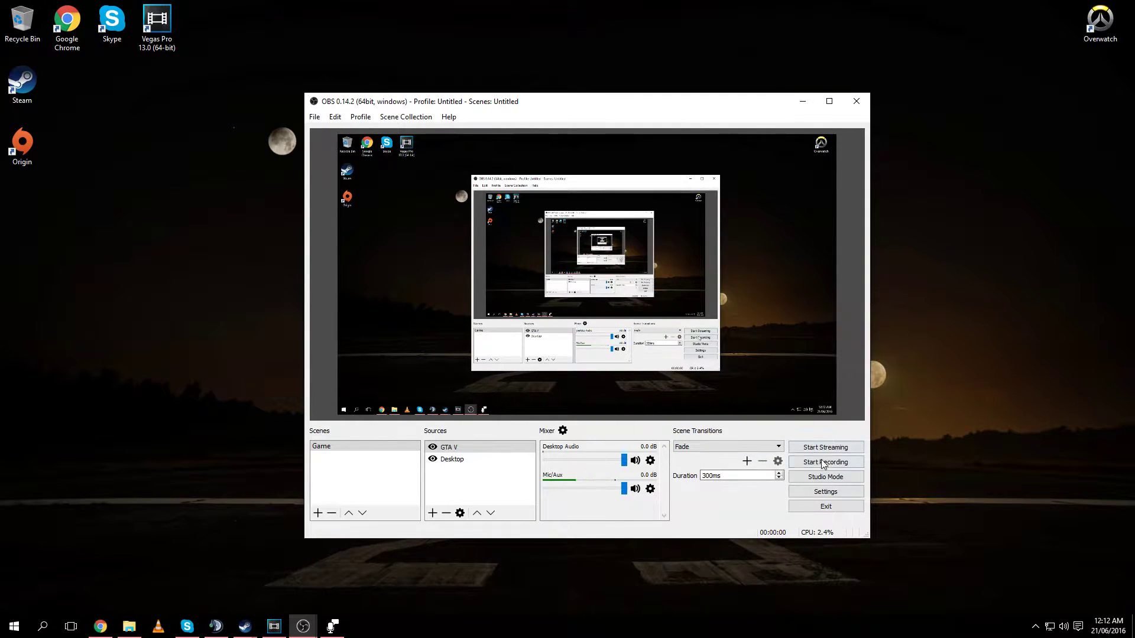
{"action": "left_click", "coordinate": [452, 459]}
{"action": "left_click", "coordinate": [335, 117]}
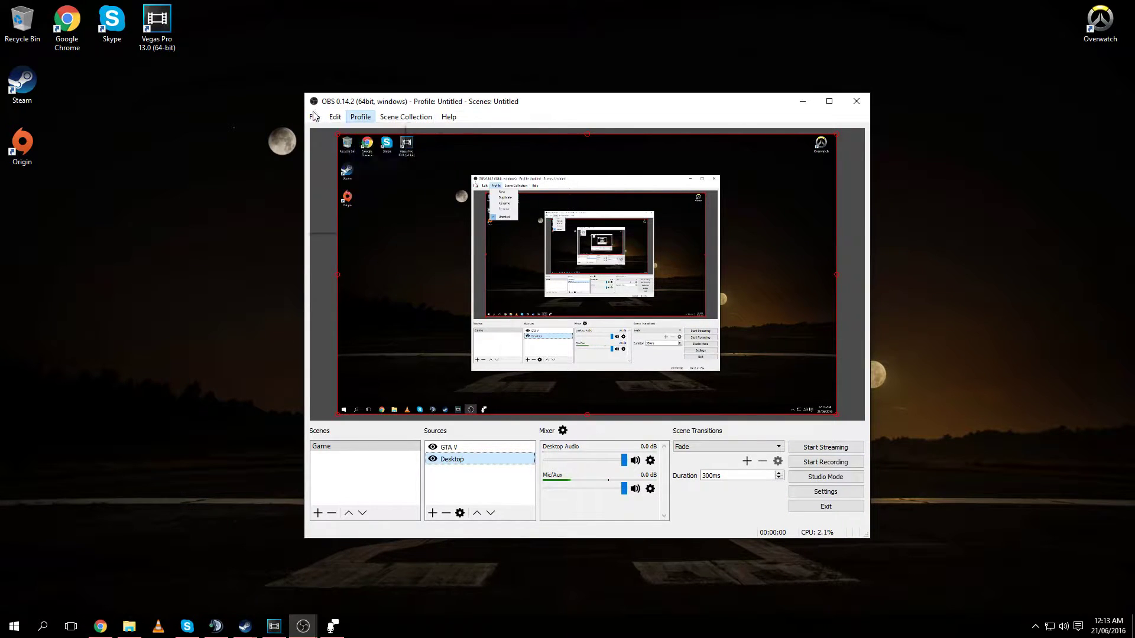
{"action": "key", "text": "Escape"}
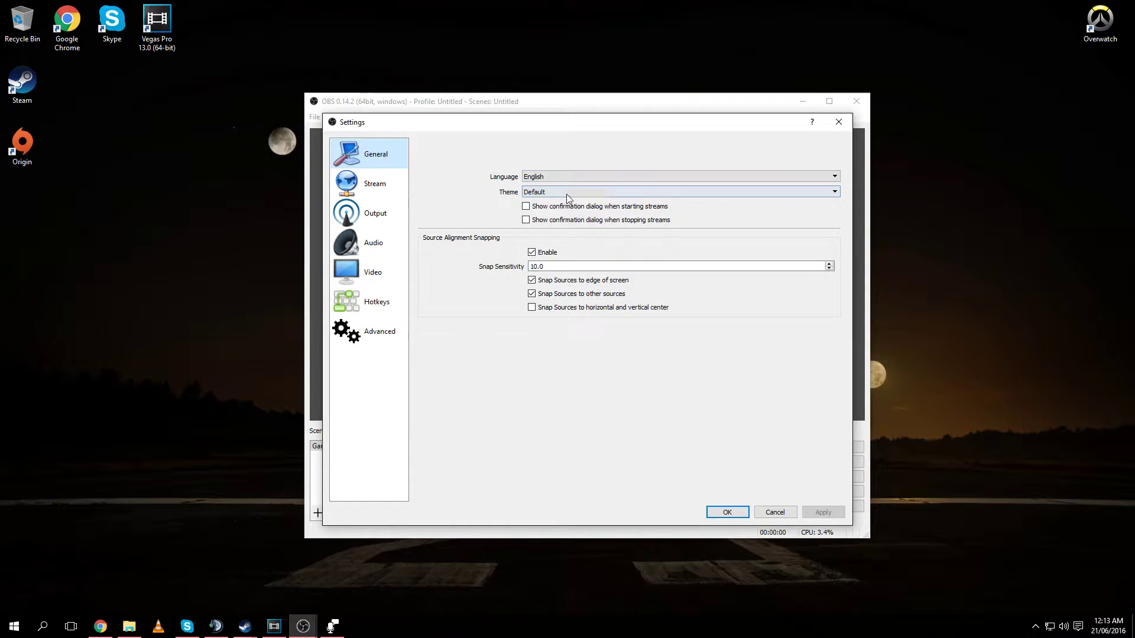
Go from Stream to Output, keep Advanced output mode, and show the Recording tab.
{"action": "left_click", "coordinate": [397, 188]}
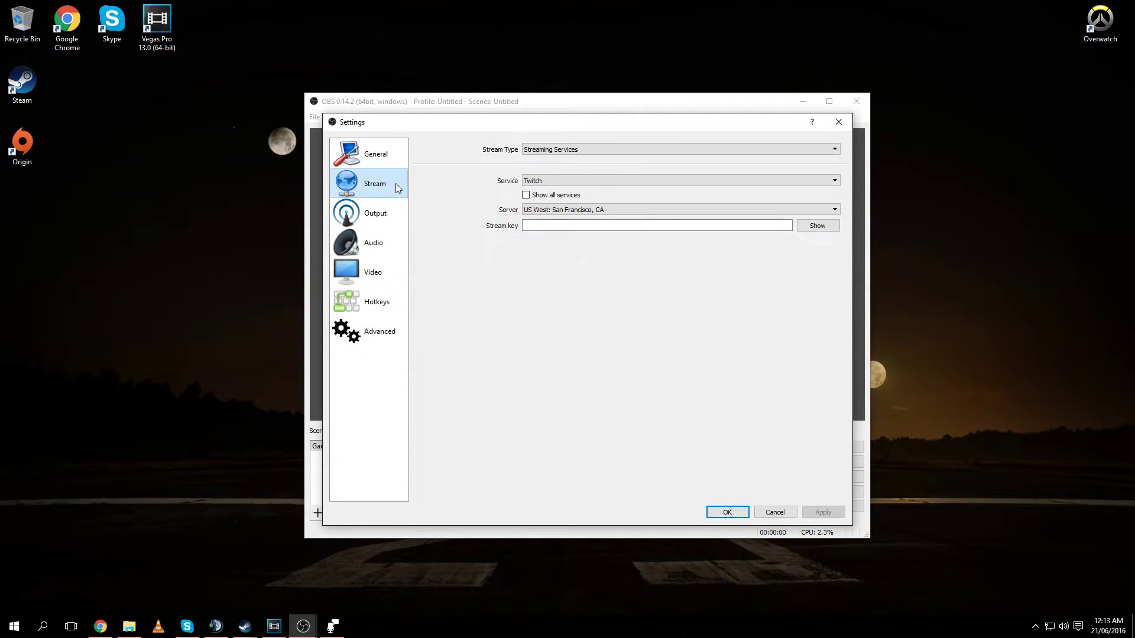
{"action": "left_click", "coordinate": [375, 214]}
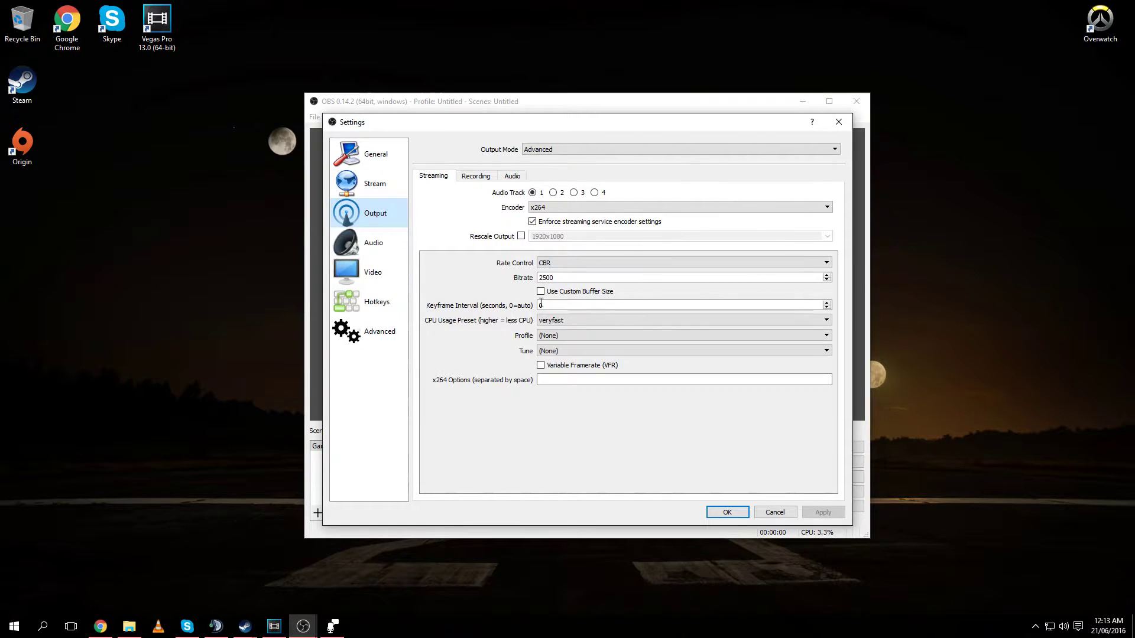
{"action": "left_click", "coordinate": [555, 150]}
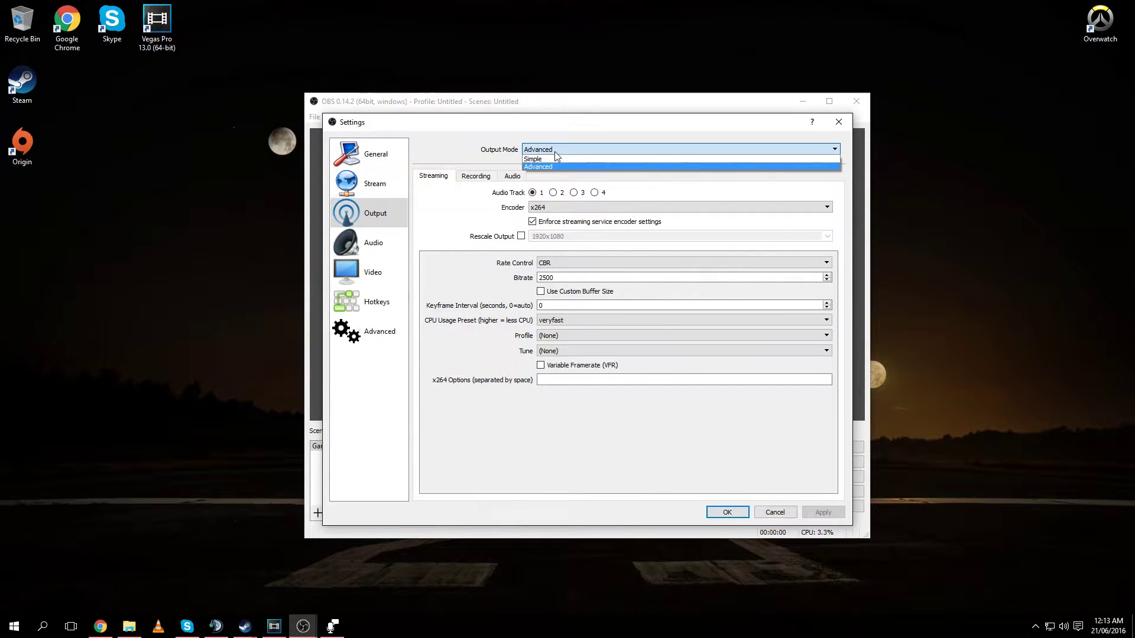
{"action": "left_click", "coordinate": [543, 167]}
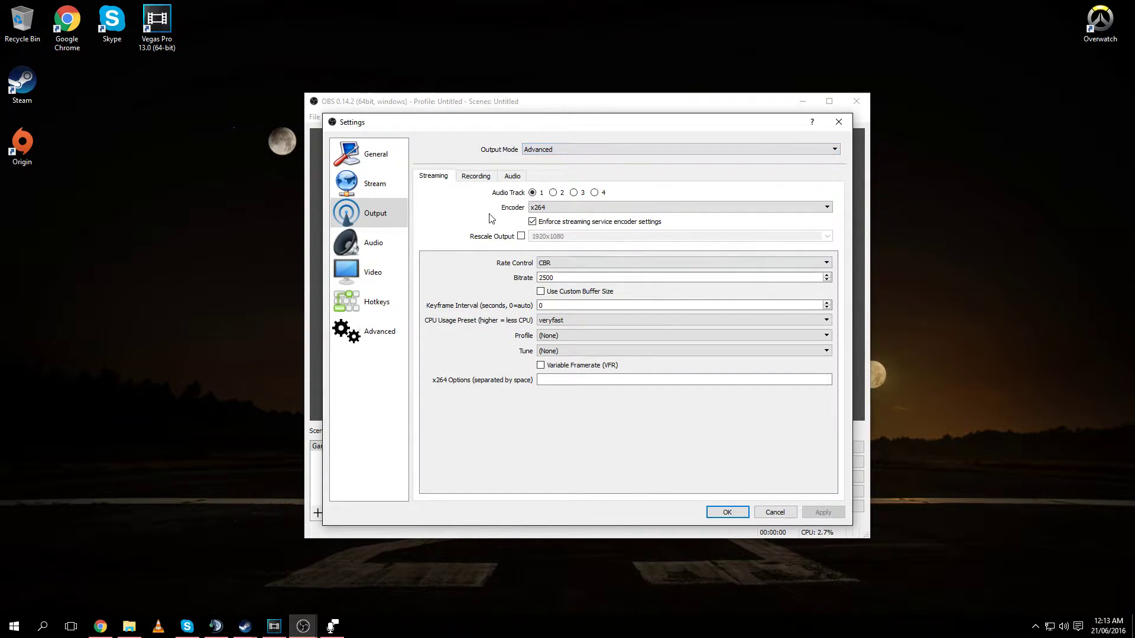
{"action": "left_click", "coordinate": [476, 177]}
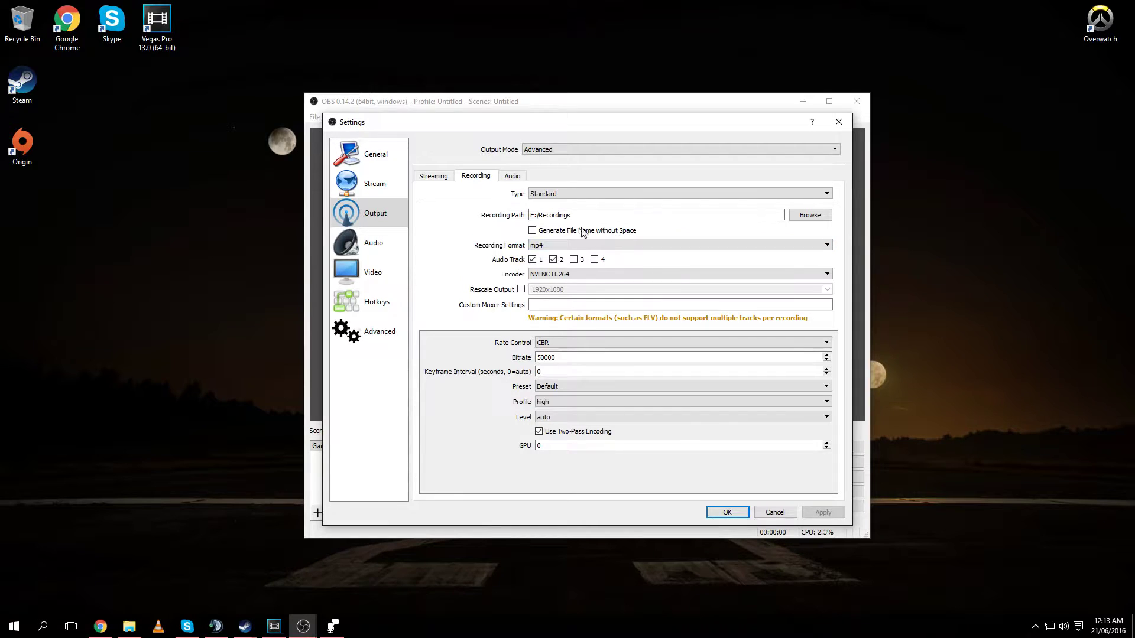
{"action": "left_click", "coordinate": [573, 190]}
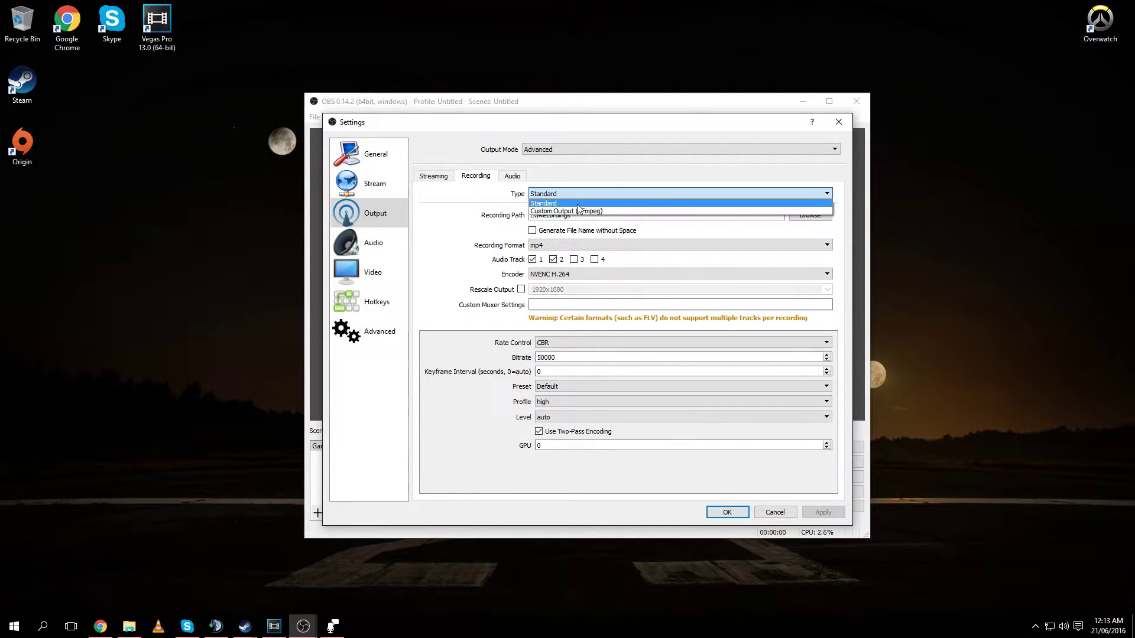
{"action": "key", "text": "Escape"}
{"action": "left_click", "coordinate": [546, 216]}
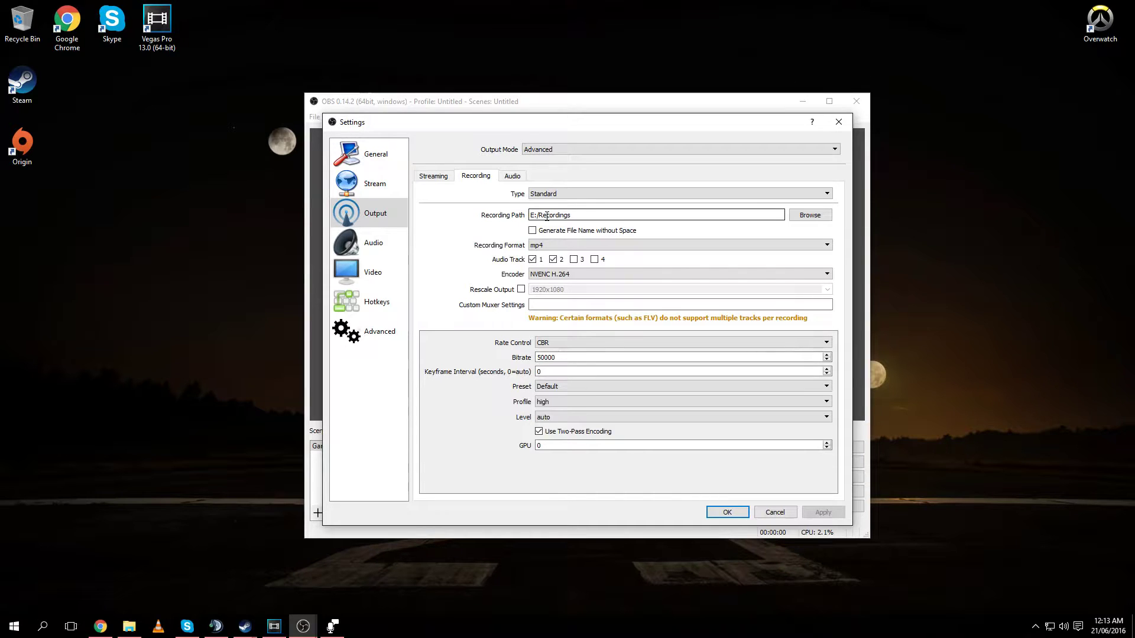
{"action": "left_click_drag", "start_coordinate": [531, 215], "coordinate": [562, 215]}
{"action": "left_click", "coordinate": [809, 215]}
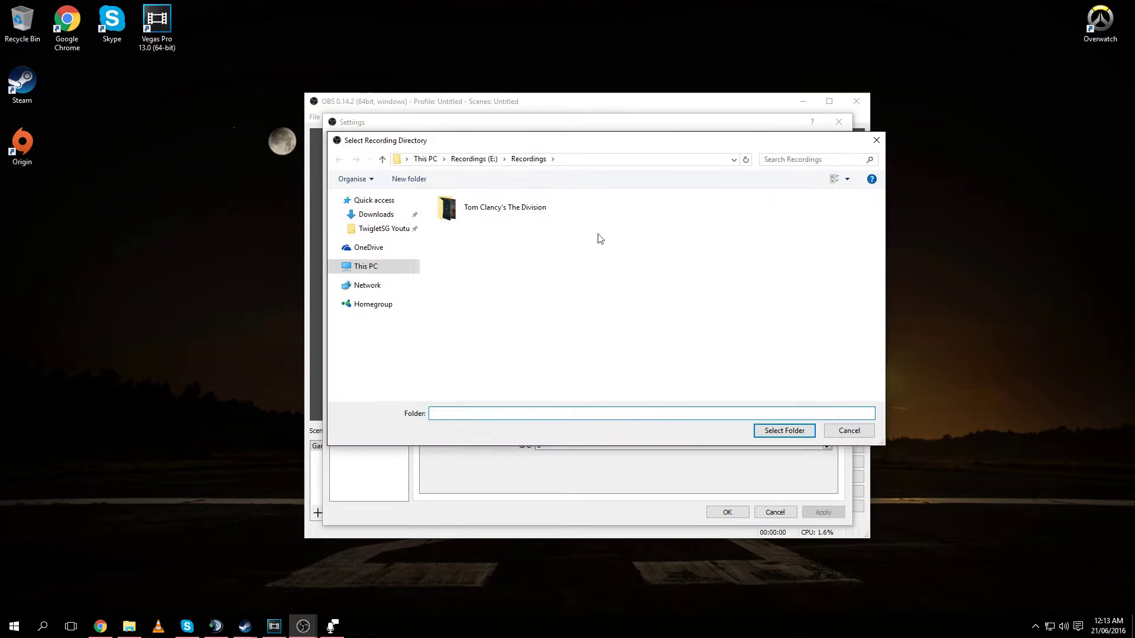
{"action": "left_click", "coordinate": [813, 431]}
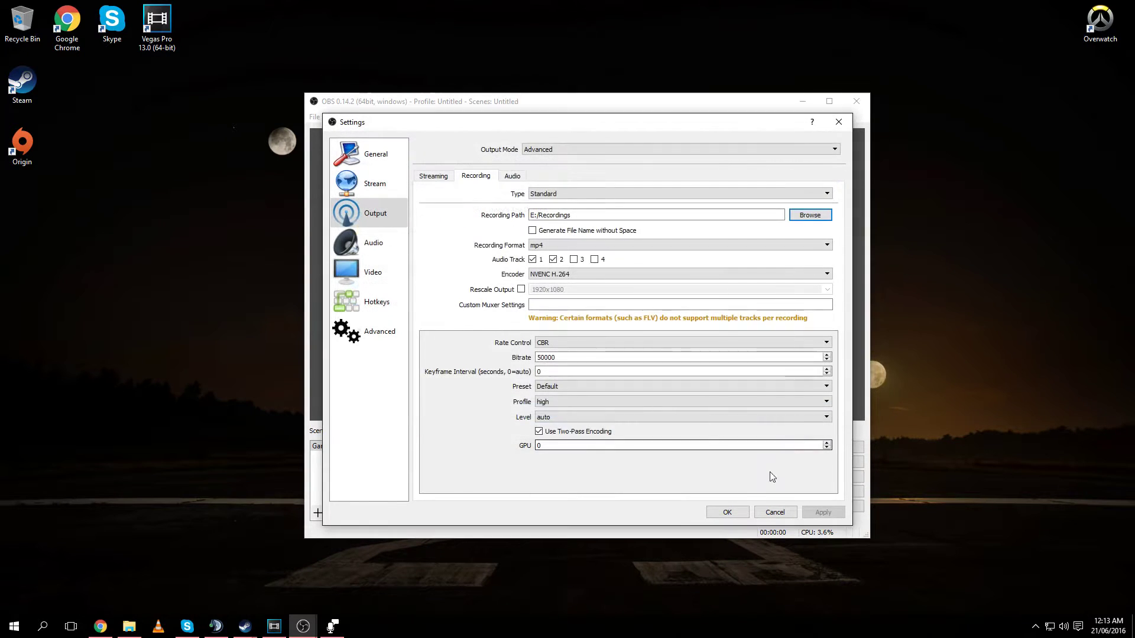
{"action": "left_click", "coordinate": [550, 246]}
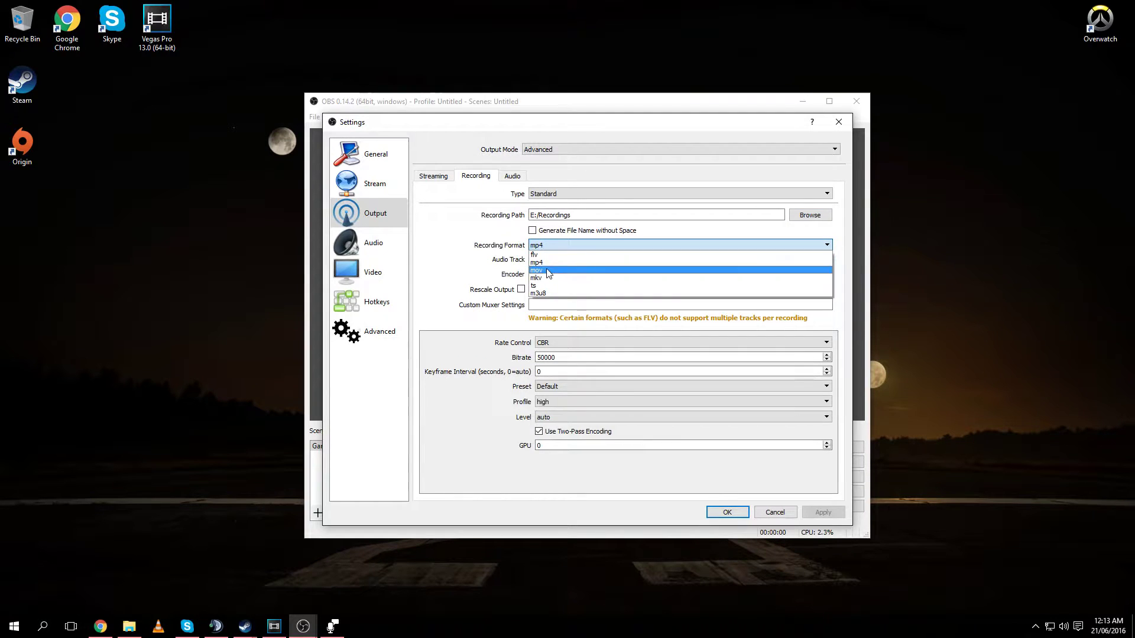
{"action": "left_click", "coordinate": [555, 246]}
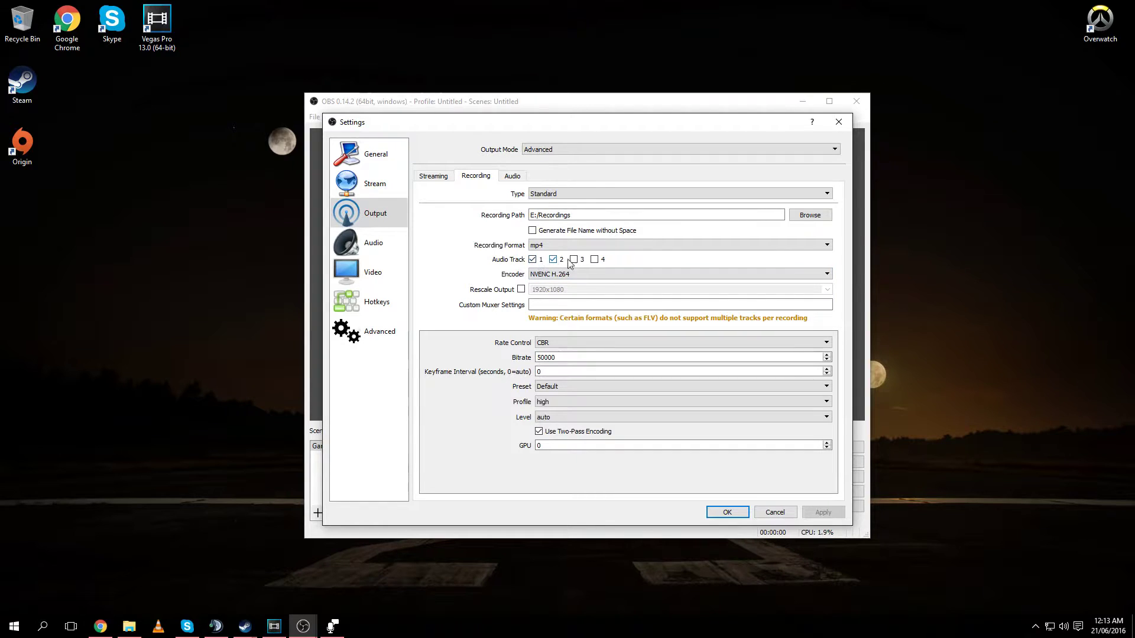
{"action": "left_click", "coordinate": [532, 259]}
{"action": "left_click", "coordinate": [593, 274]}
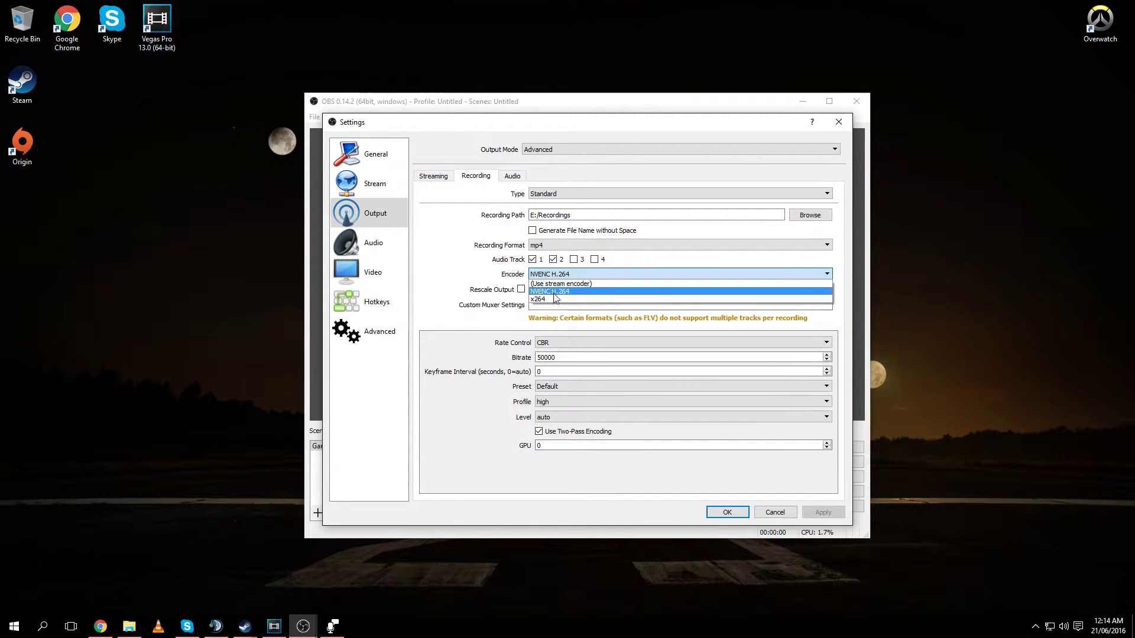
{"action": "left_click", "coordinate": [581, 292]}
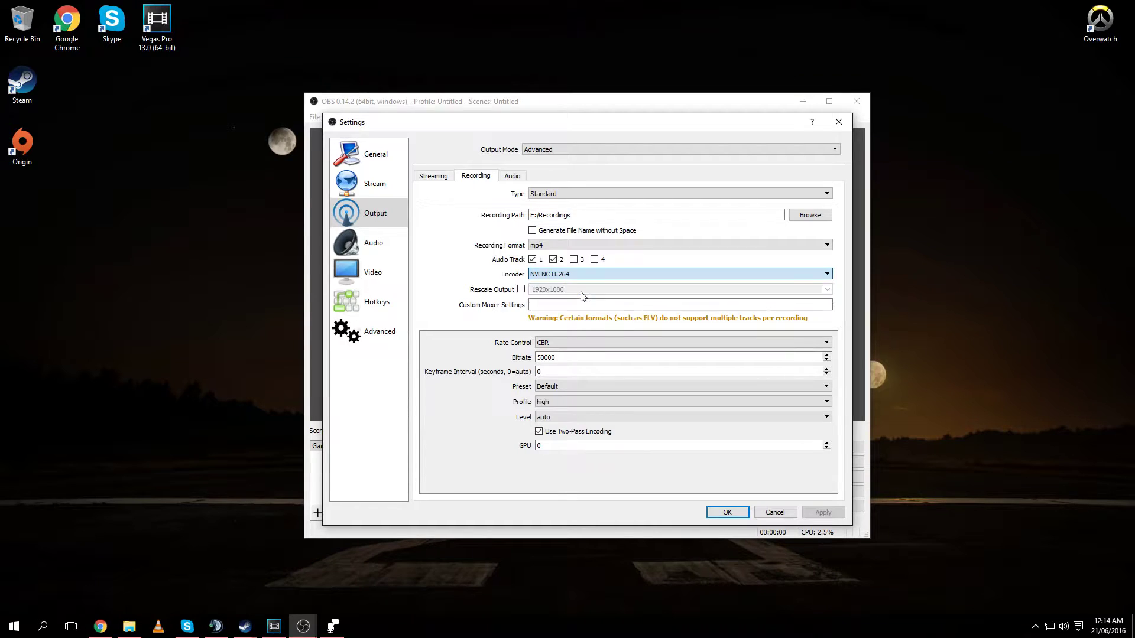
{"action": "left_click", "coordinate": [568, 274]}
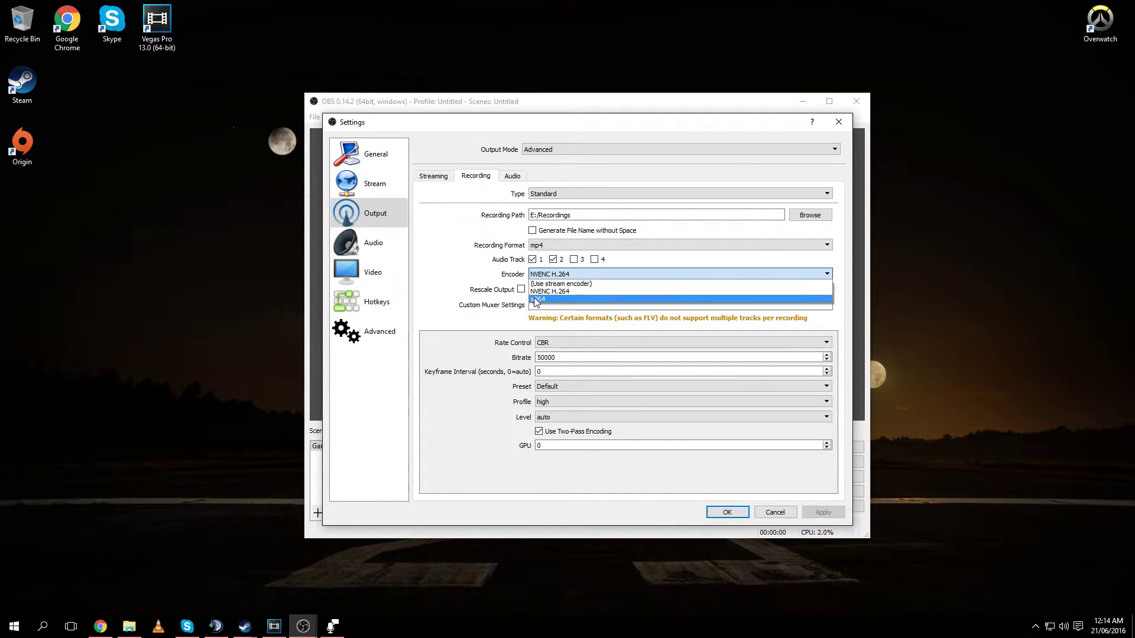
{"action": "left_click", "coordinate": [553, 293]}
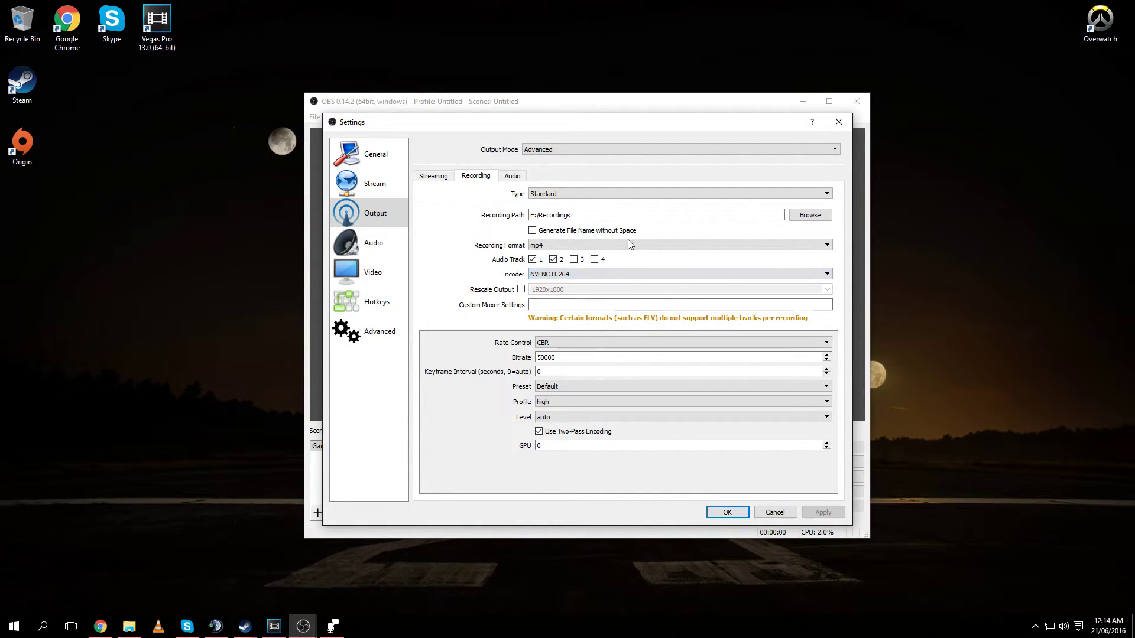
{"action": "left_click", "coordinate": [521, 291]}
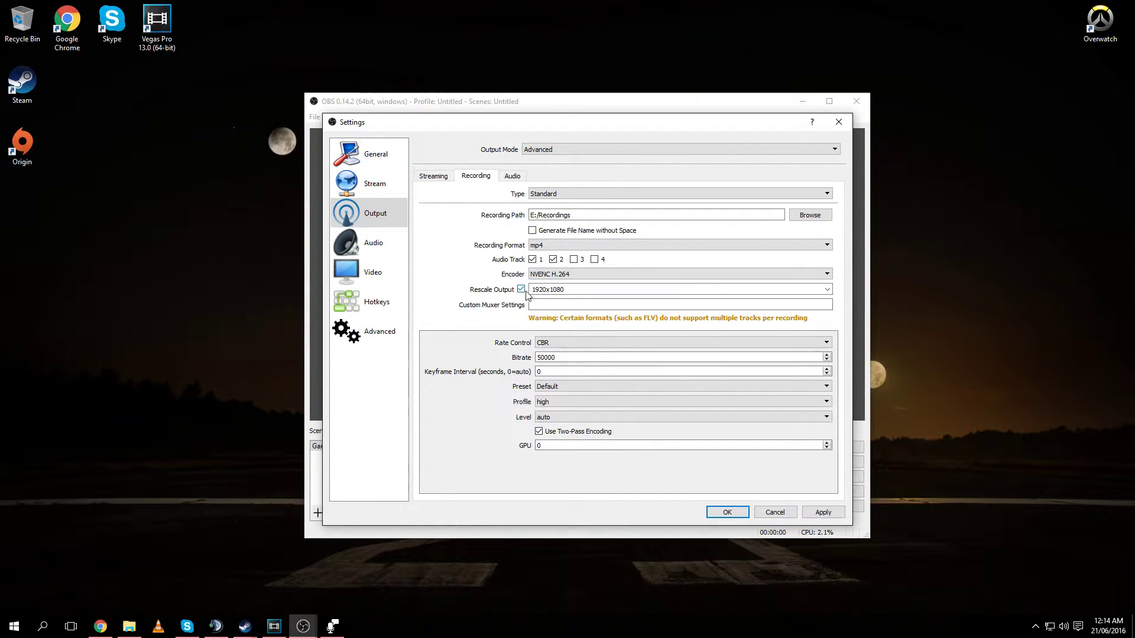
{"action": "left_click", "coordinate": [827, 289]}
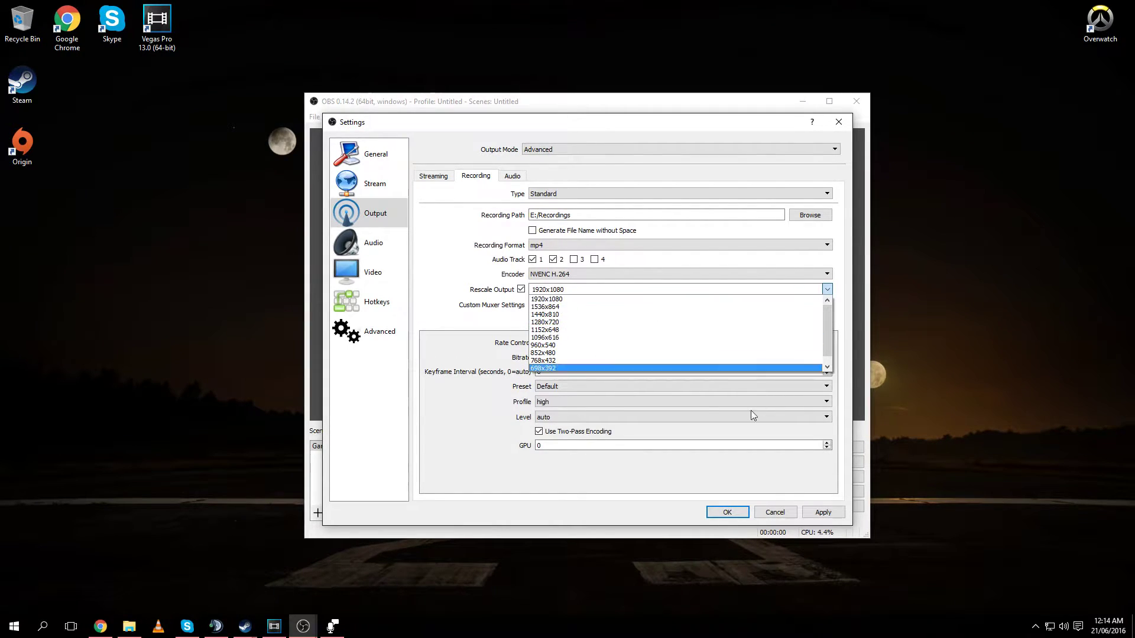
{"action": "left_click", "coordinate": [521, 296]}
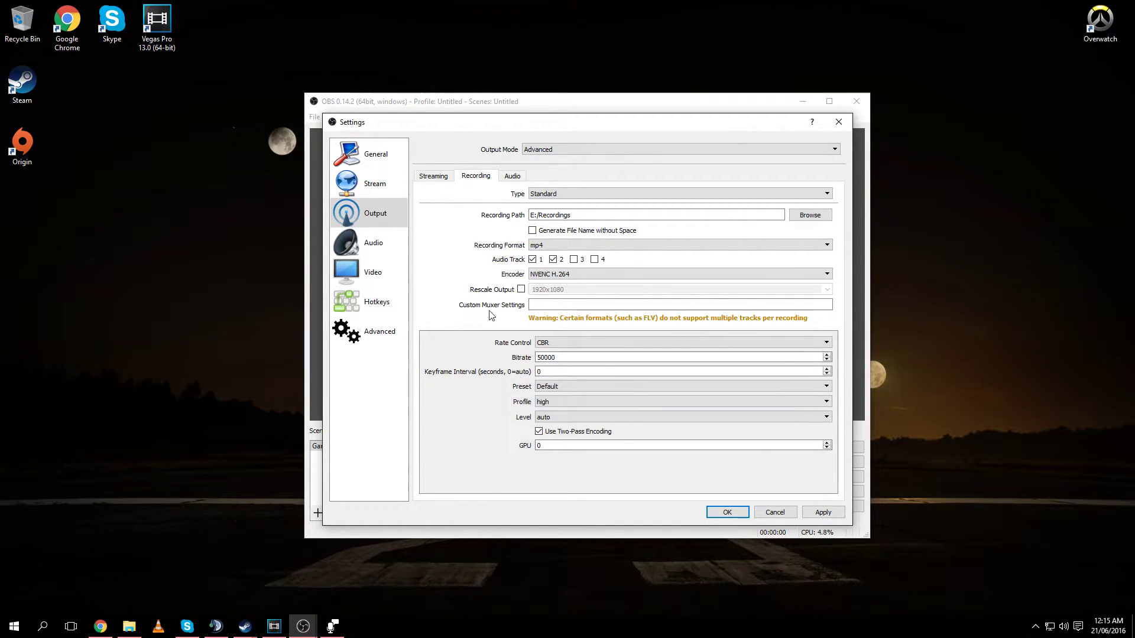
{"action": "left_click", "coordinate": [554, 340]}
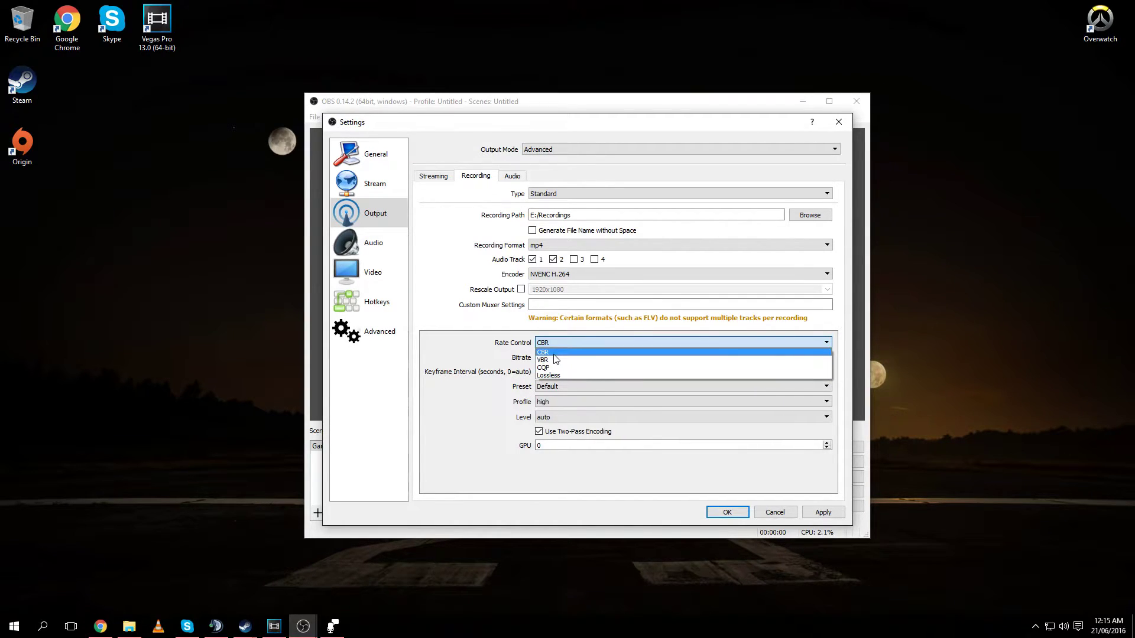
Keep Rate Control on CBR and select the Bitrate field's 50000 value for replacement.
{"action": "left_click", "coordinate": [554, 353]}
{"action": "type", "text": "0000"}
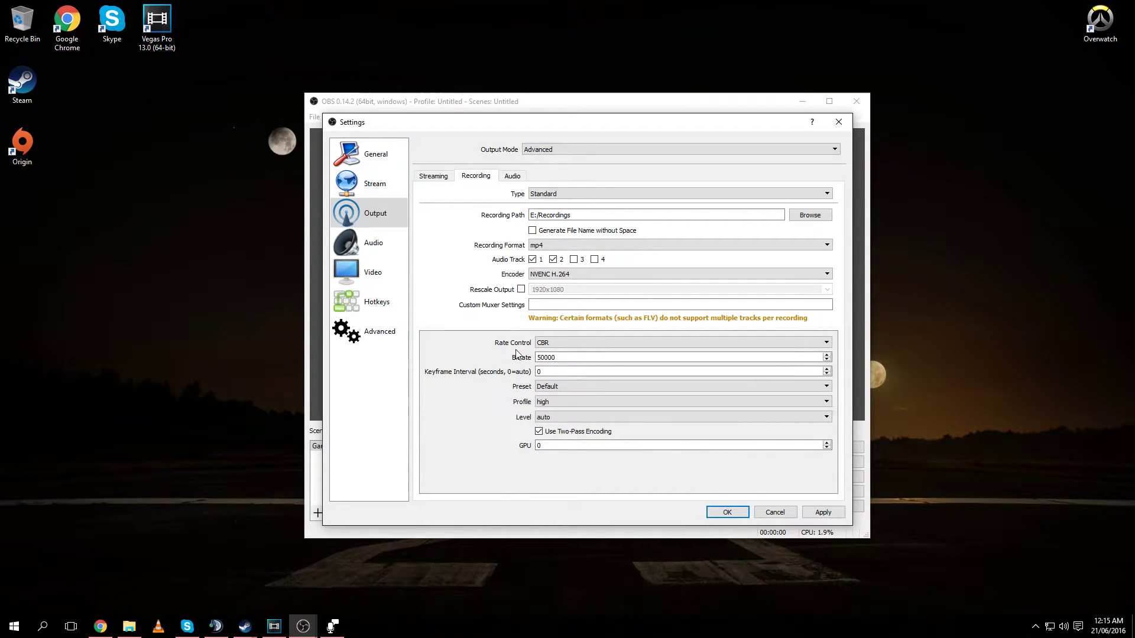
{"action": "double_click", "coordinate": [545, 358]}
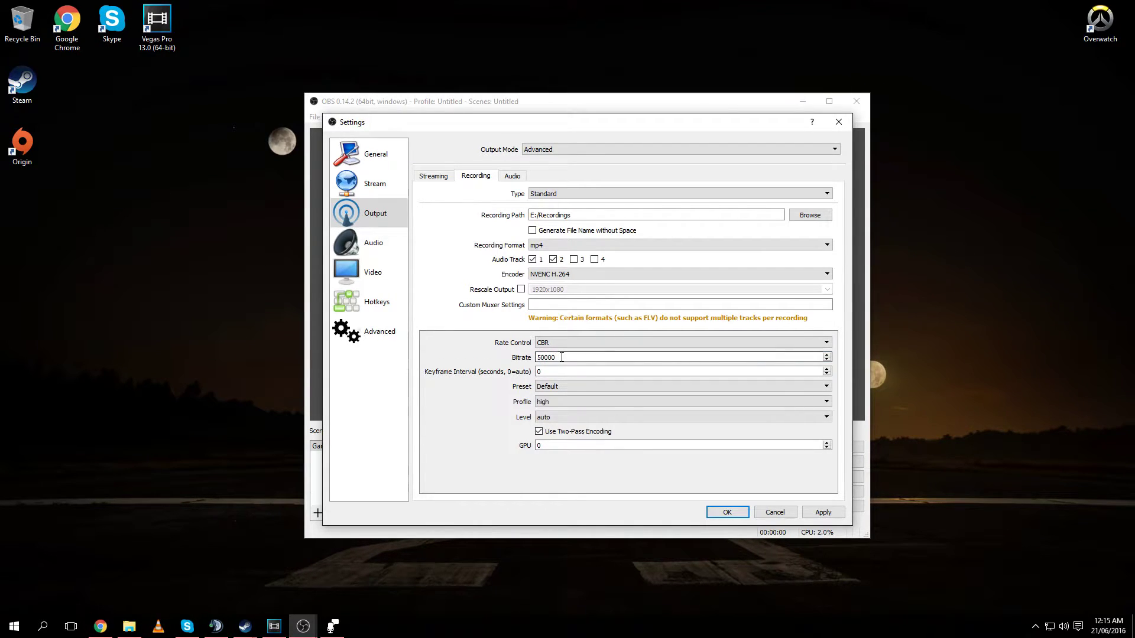
{"action": "left_click", "coordinate": [535, 357]}
{"action": "left_click", "coordinate": [565, 358]}
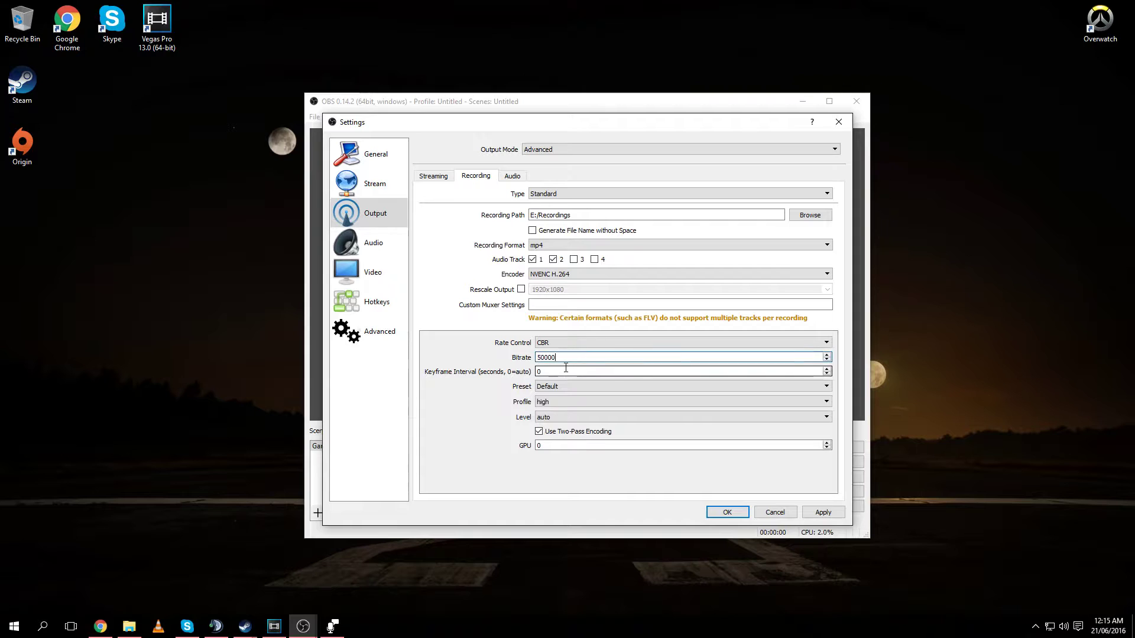
{"action": "left_click_drag", "start_coordinate": [556, 358], "coordinate": [537, 356]}
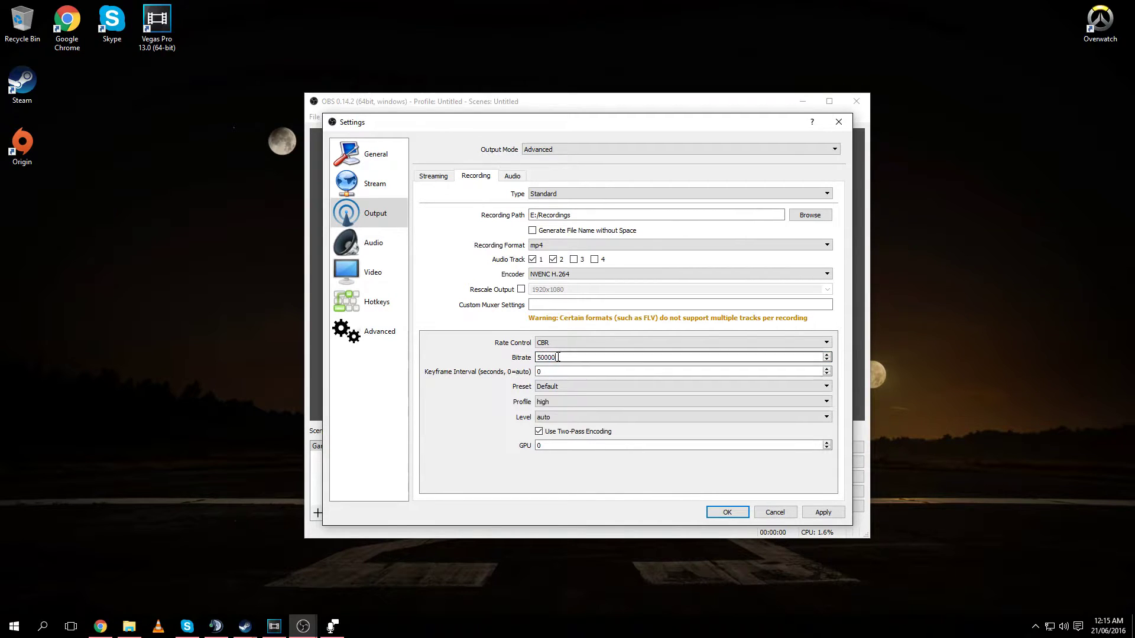
{"action": "double_click", "coordinate": [560, 357]}
{"action": "left_click", "coordinate": [562, 358]}
{"action": "left_click", "coordinate": [561, 361]}
{"action": "double_click", "coordinate": [557, 358]}
{"action": "left_click", "coordinate": [542, 357]}
{"action": "left_click_drag", "start_coordinate": [536, 357], "coordinate": [548, 358]}
{"action": "double_click", "coordinate": [540, 357]}
{"action": "type", "text": "50000"}
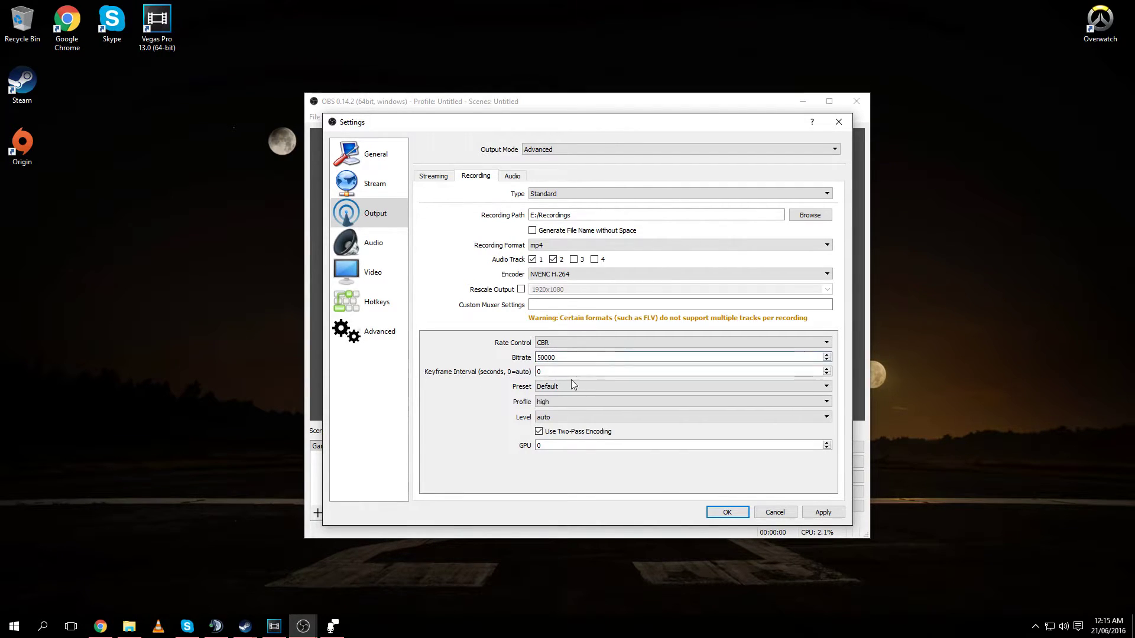
{"action": "left_click", "coordinate": [563, 401]}
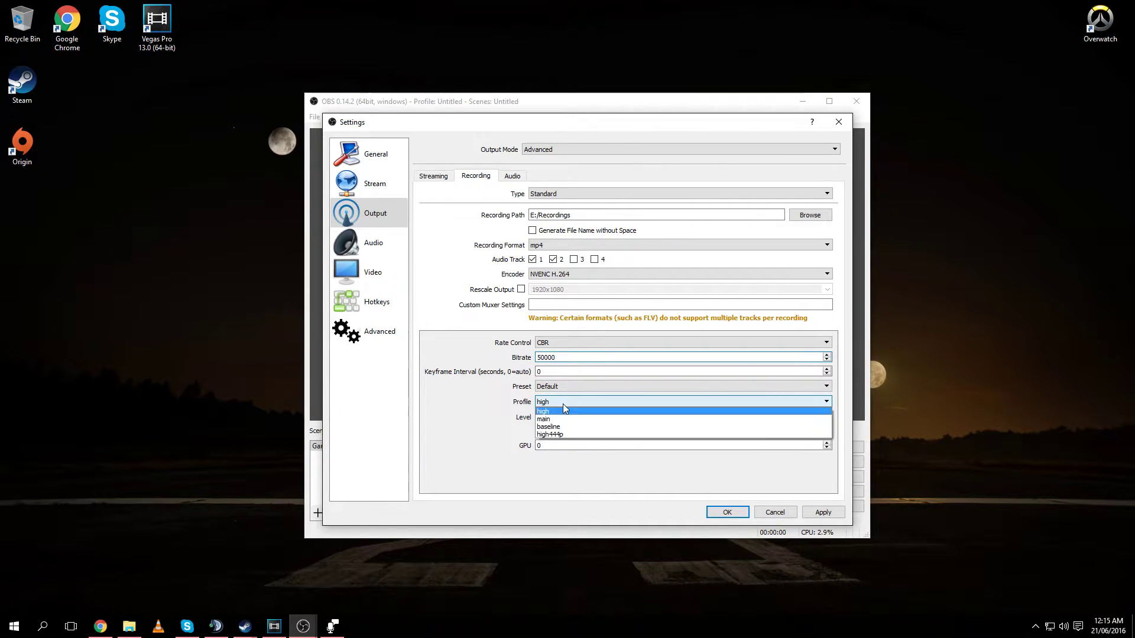
{"action": "left_click", "coordinate": [562, 409]}
{"action": "left_click", "coordinate": [554, 405]}
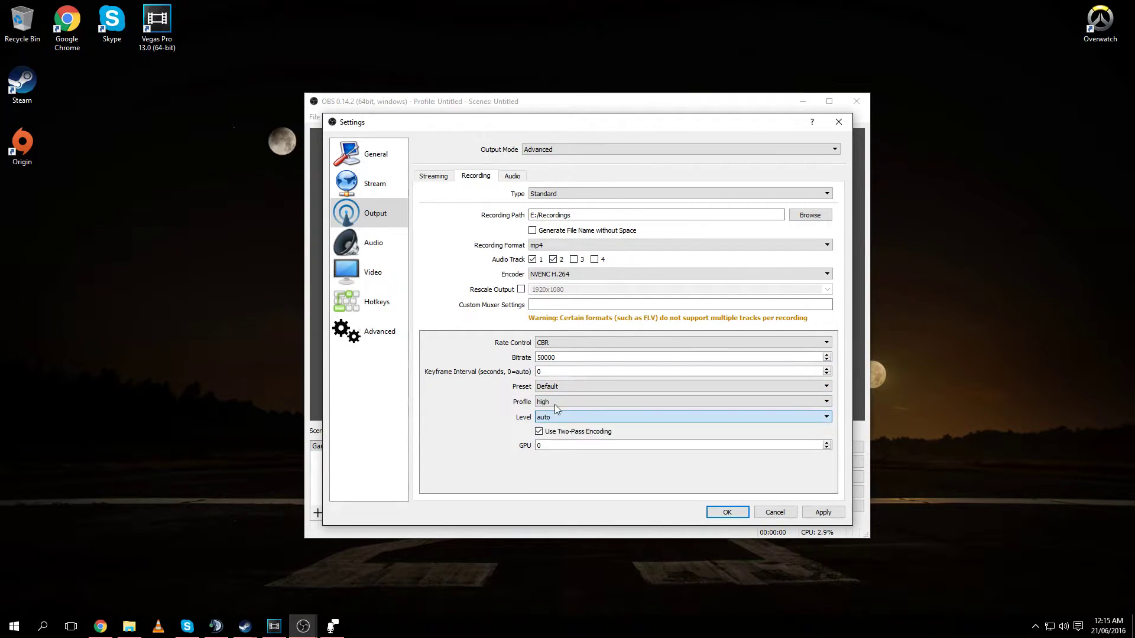
{"action": "left_click", "coordinate": [556, 405]}
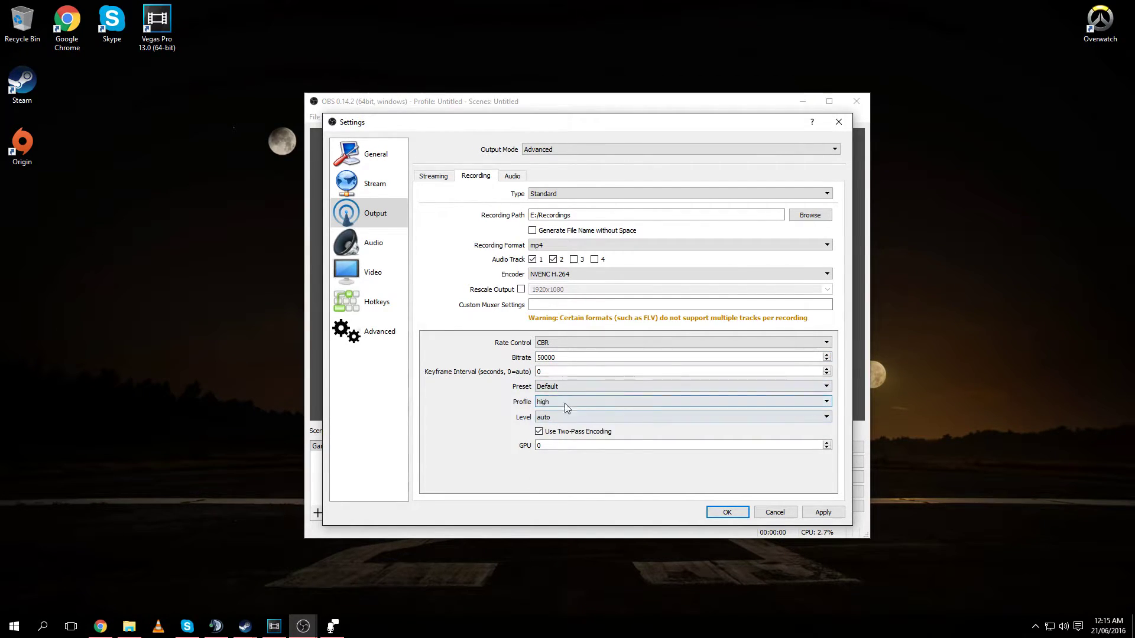
{"action": "left_click", "coordinate": [552, 405]}
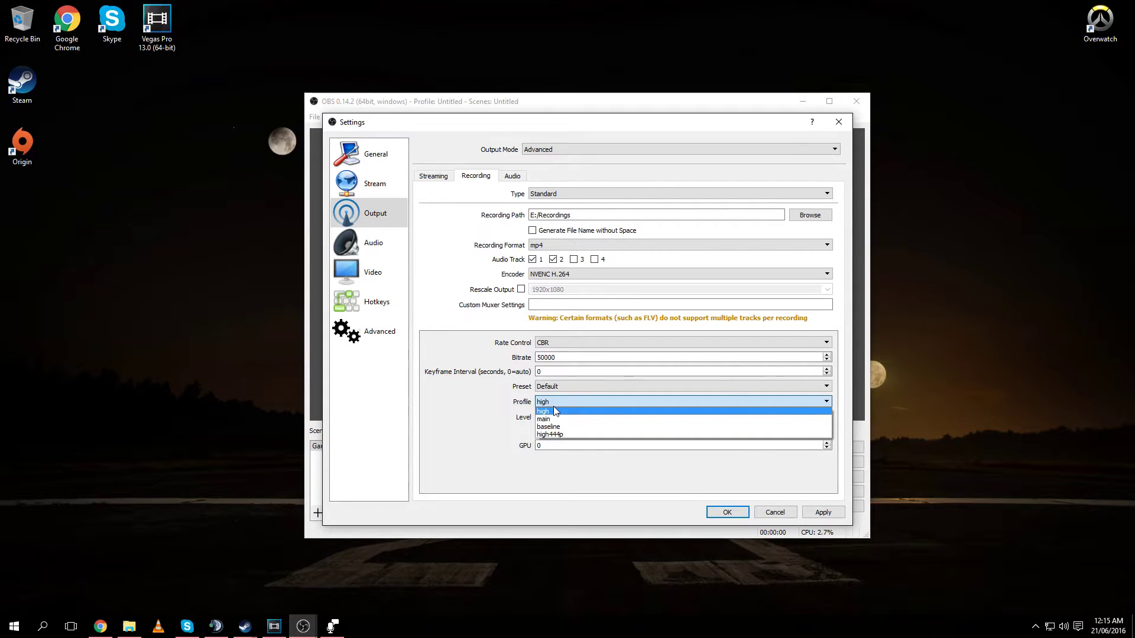
{"action": "left_click", "coordinate": [559, 414]}
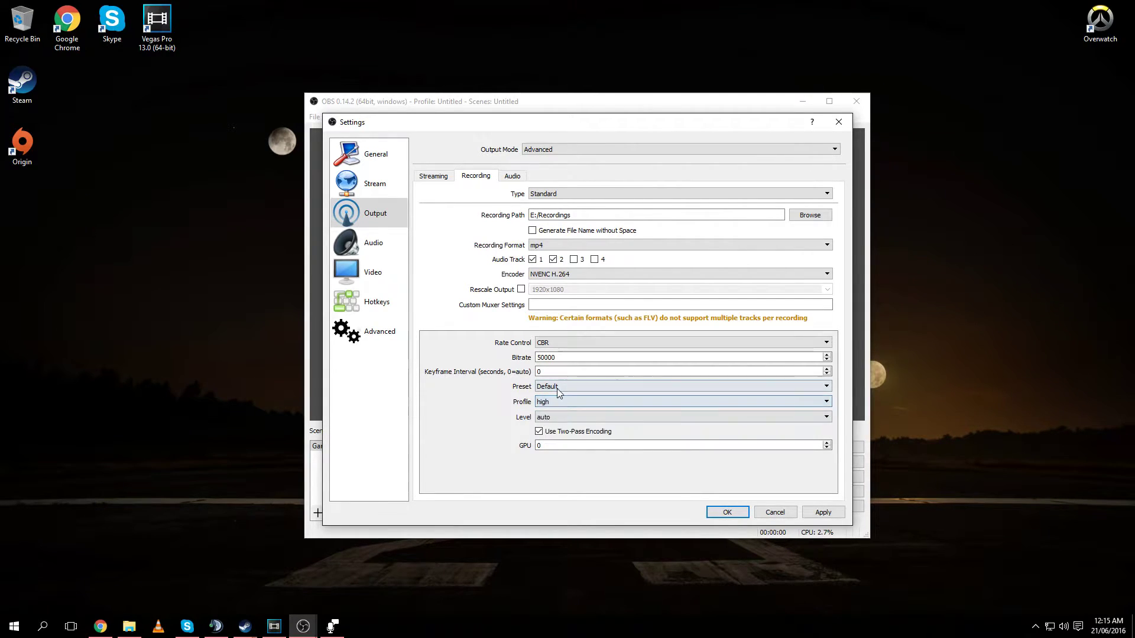
{"action": "left_click", "coordinate": [554, 386]}
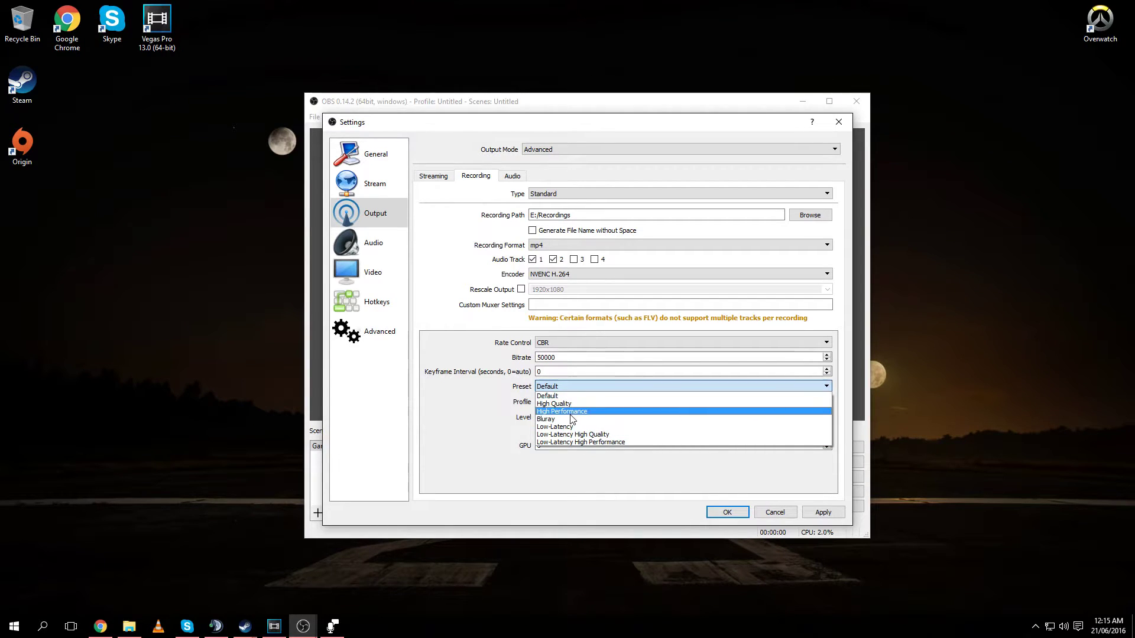
{"action": "left_click", "coordinate": [573, 384]}
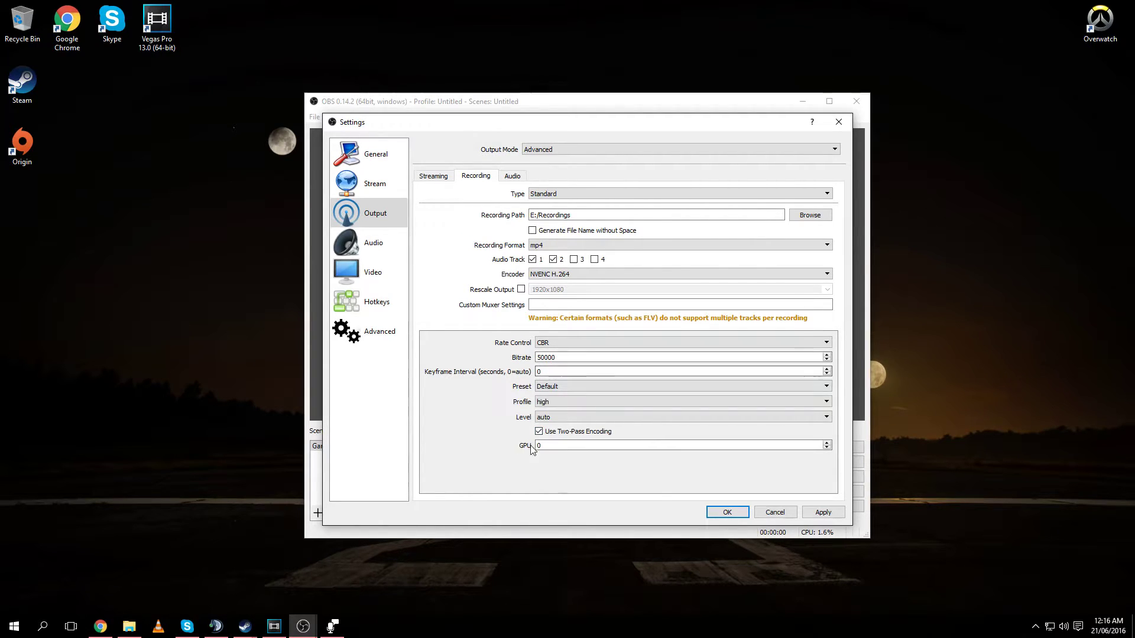
{"action": "left_click", "coordinate": [547, 444]}
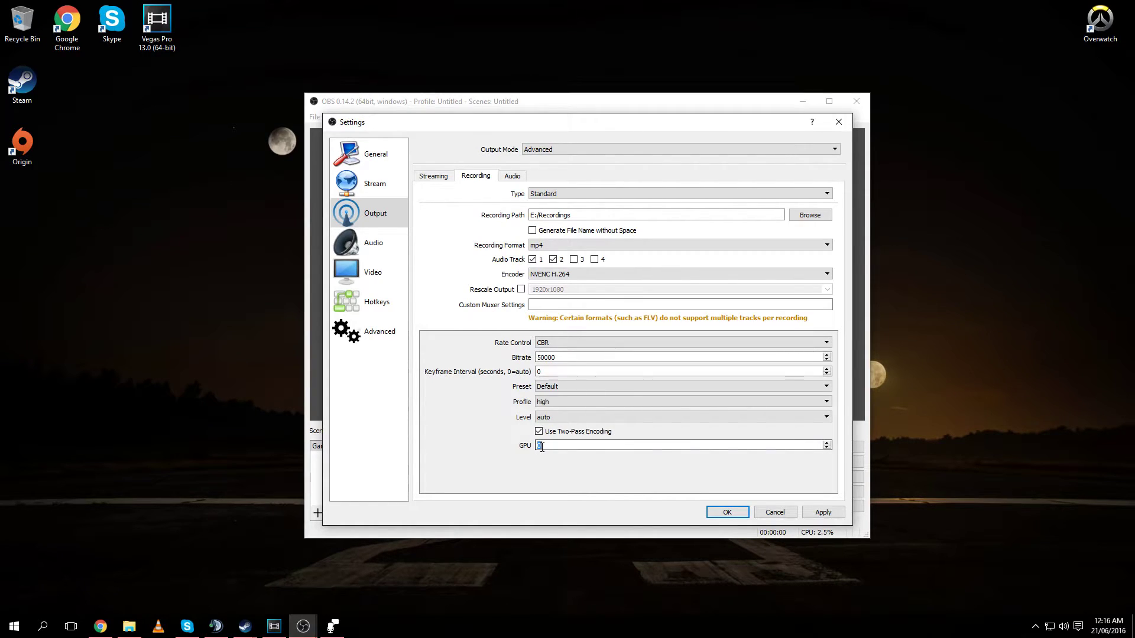
{"action": "double_click", "coordinate": [541, 446]}
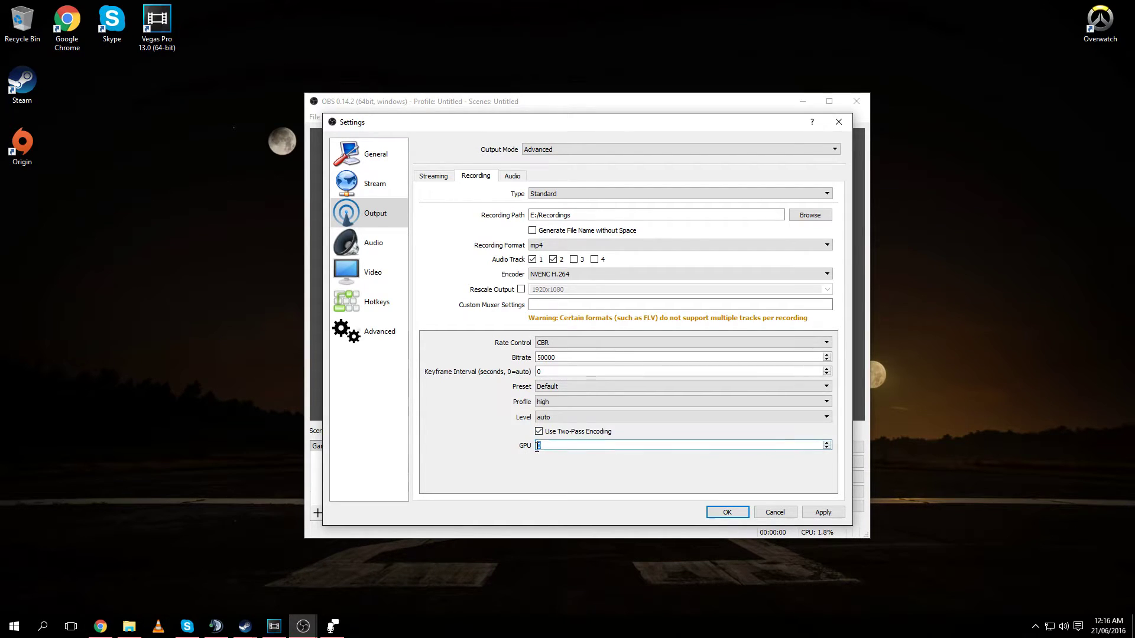
{"action": "type", "text": "0"}
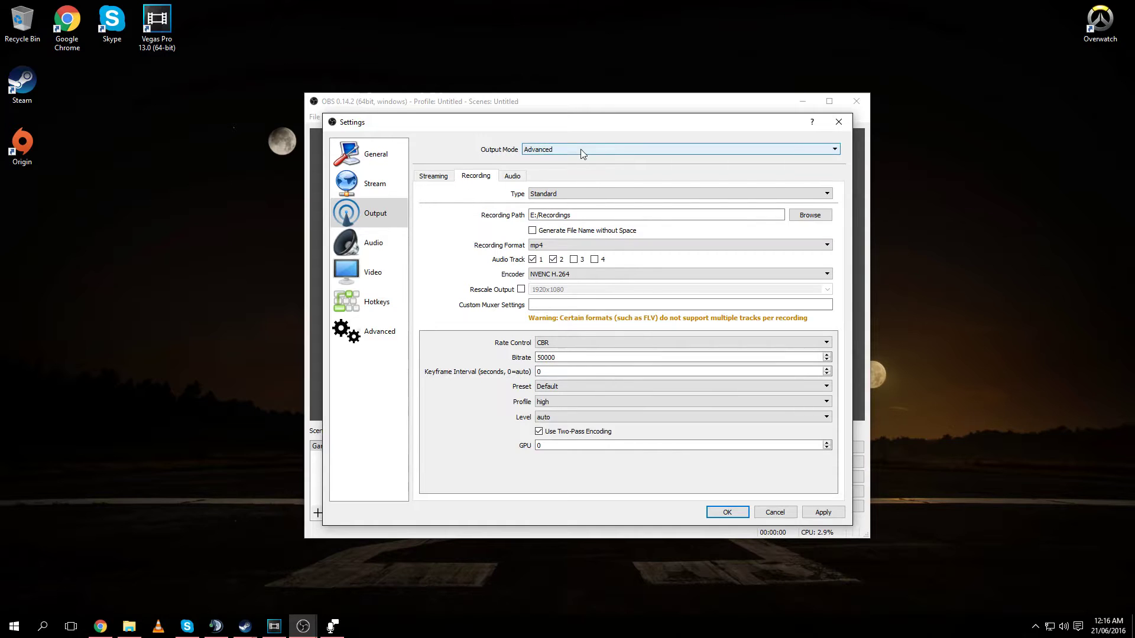
{"action": "left_click", "coordinate": [514, 176]}
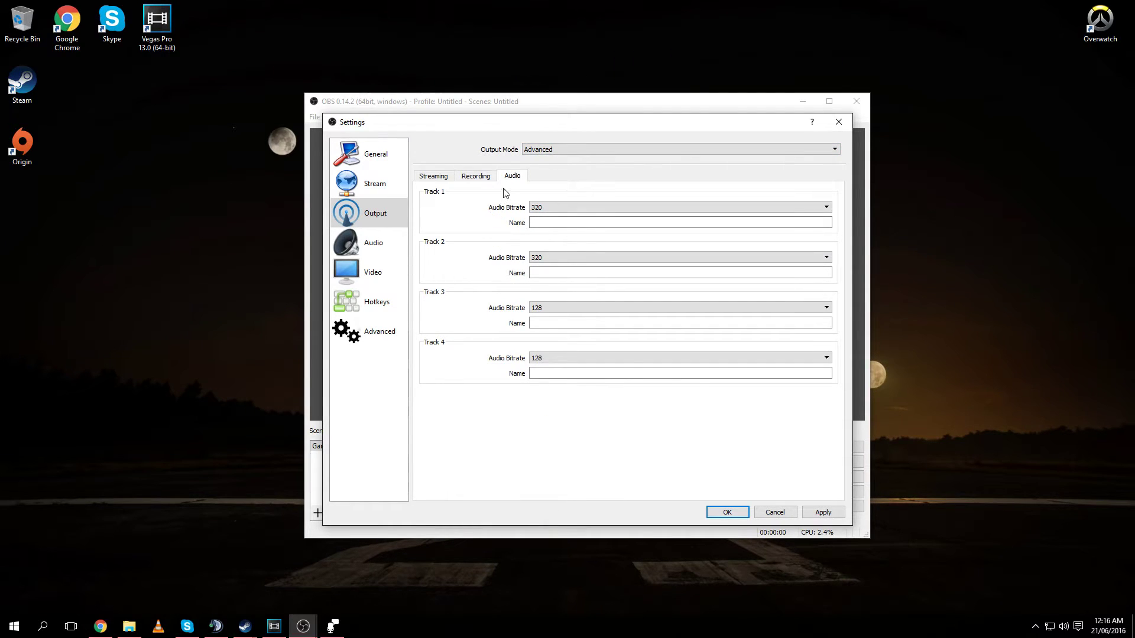
Confirm the Track 1 and Track 2 audio bitrates both stay at 320.
{"action": "left_click", "coordinate": [533, 205]}
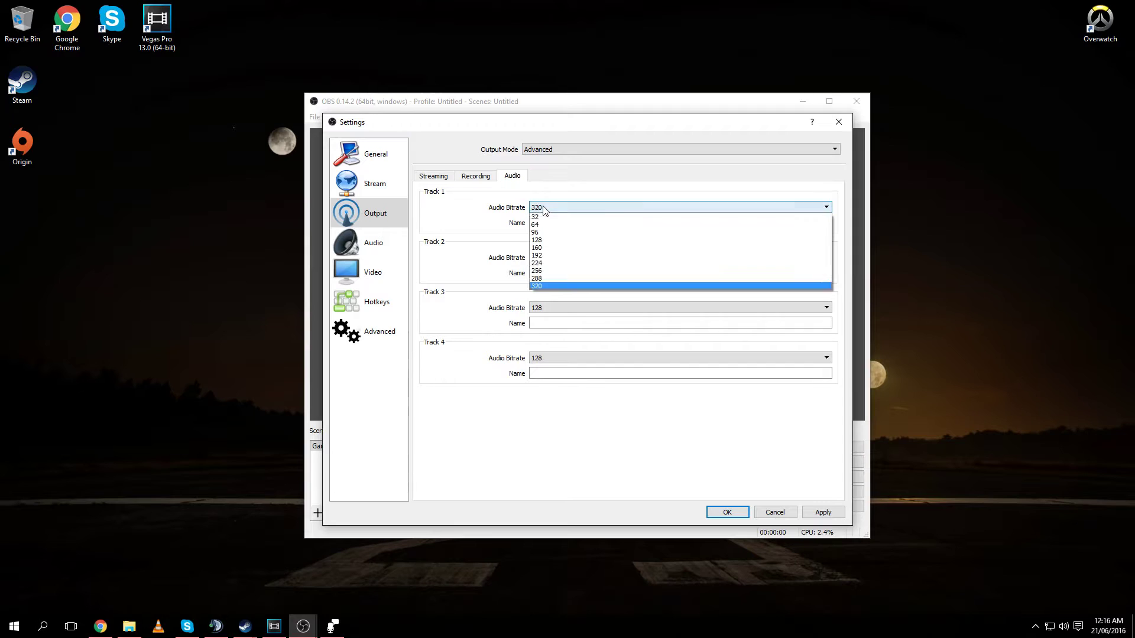
{"action": "left_click", "coordinate": [548, 292]}
{"action": "left_click", "coordinate": [549, 257]}
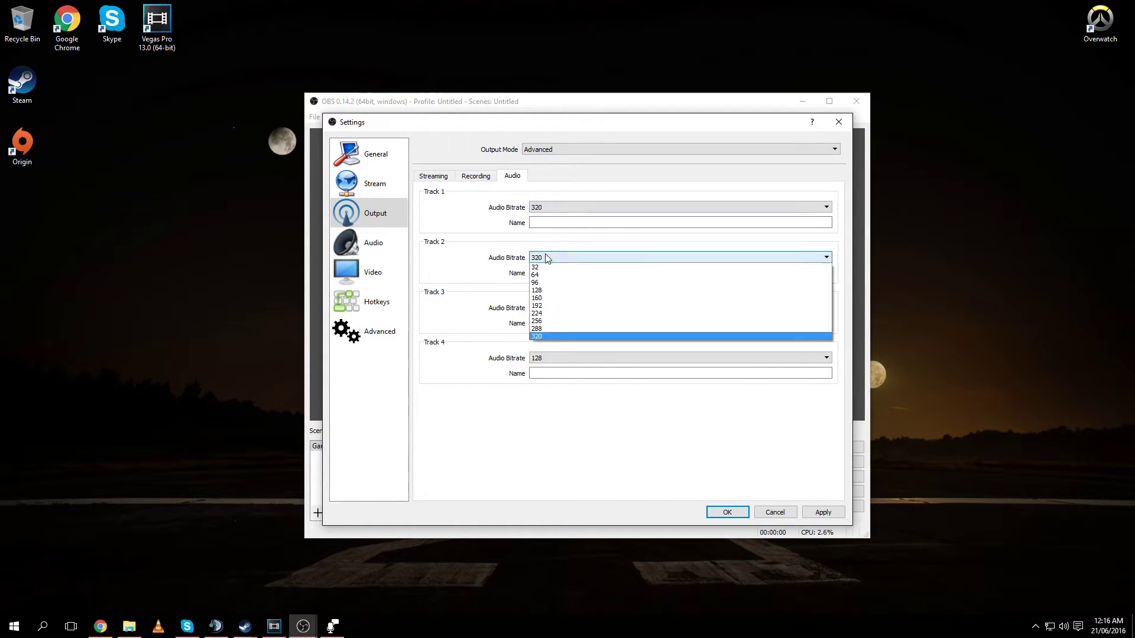
{"action": "left_click", "coordinate": [544, 335]}
{"action": "left_click", "coordinate": [537, 257]}
{"action": "left_click", "coordinate": [549, 337]}
Recheck that Track 1 stays at 320, then go to the Audio settings page.
{"action": "left_click", "coordinate": [531, 272]}
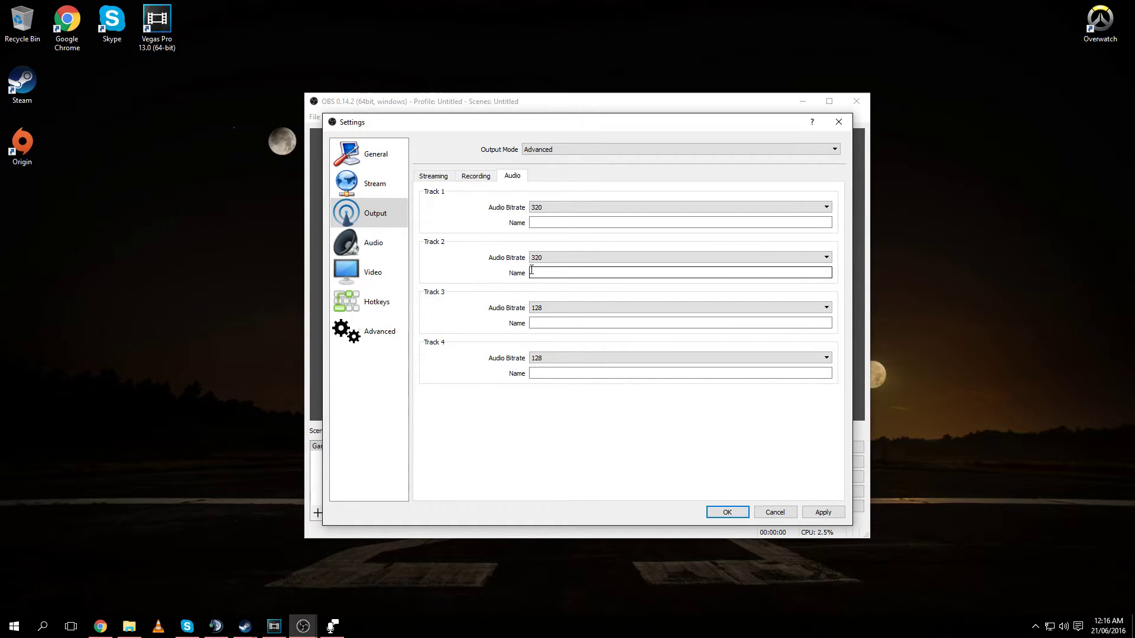
{"action": "left_click", "coordinate": [572, 207]}
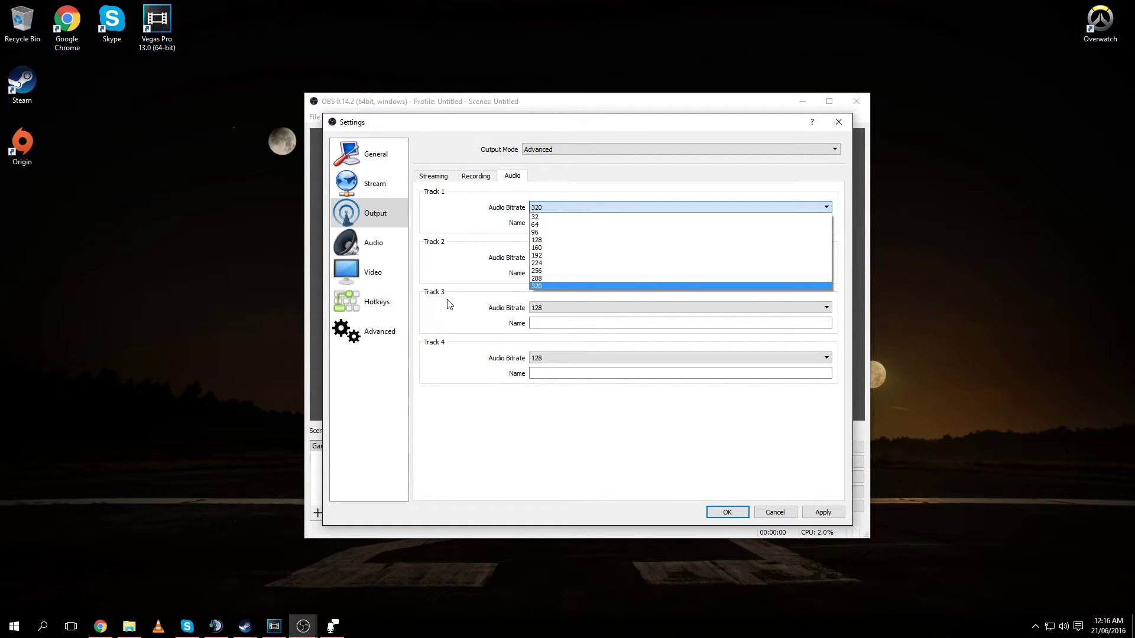
{"action": "left_click", "coordinate": [555, 284]}
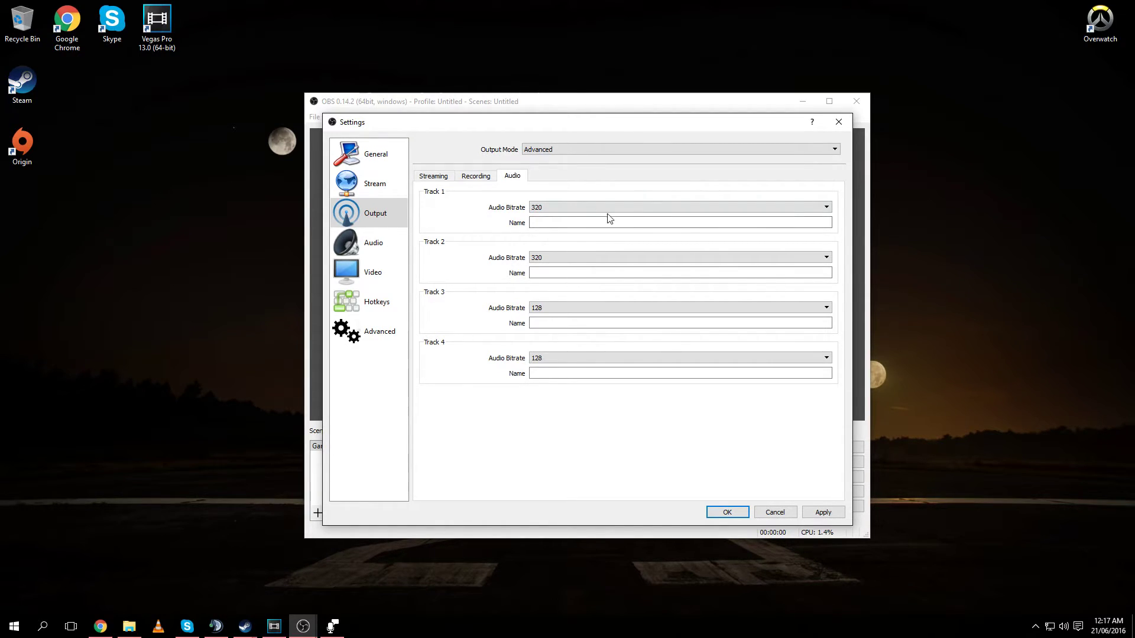
{"action": "left_click", "coordinate": [606, 212]}
{"action": "left_click", "coordinate": [606, 210]}
{"action": "left_click", "coordinate": [550, 209]}
Keep 44.1 kHz stereo audio, Default desktop audio, and the second desktop device Disabled.
{"action": "left_click", "coordinate": [374, 240]}
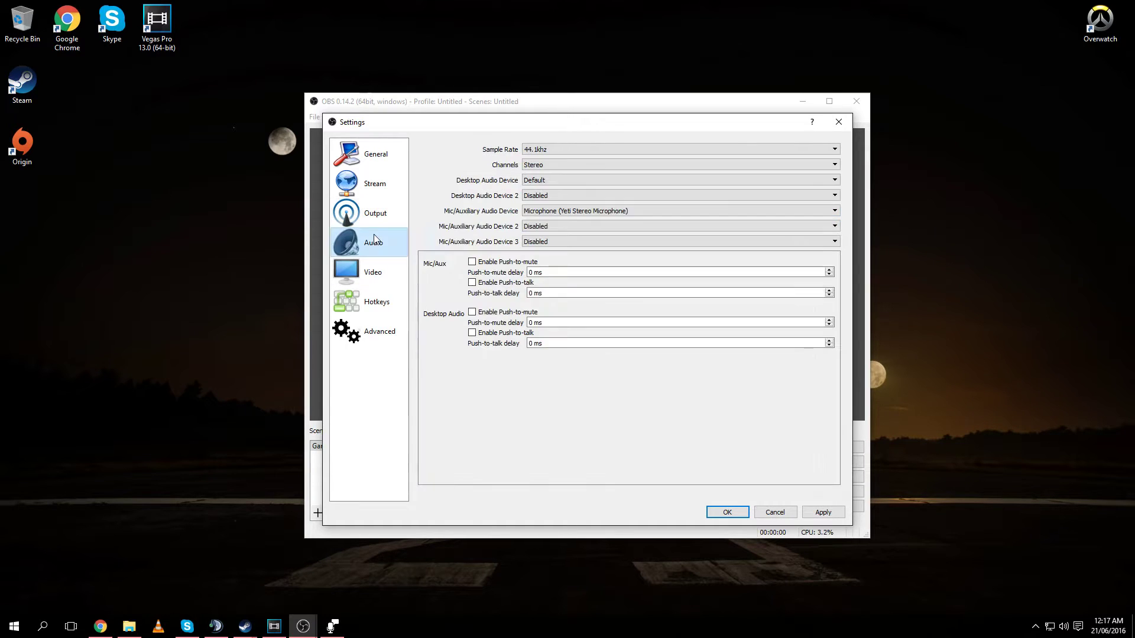
{"action": "left_click", "coordinate": [543, 151]}
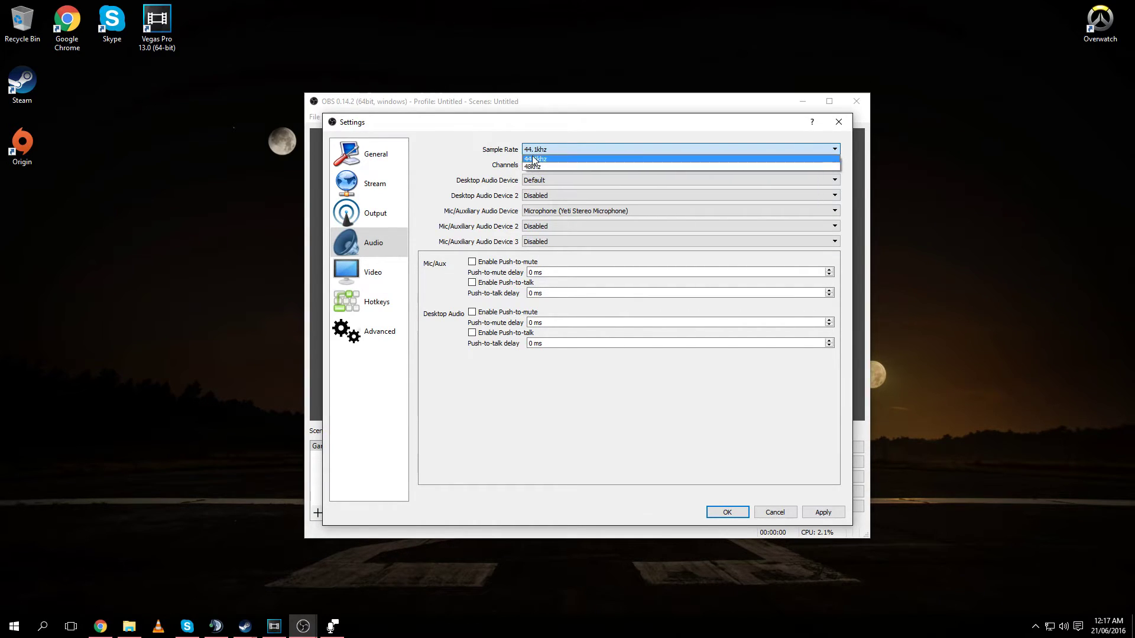
{"action": "left_click", "coordinate": [535, 159]}
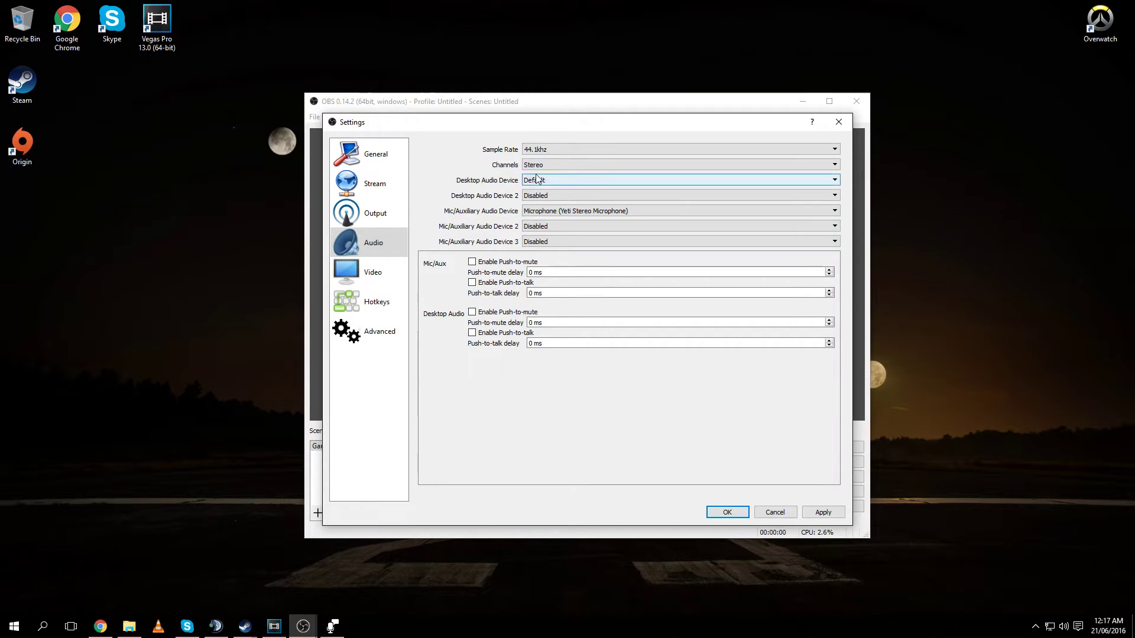
{"action": "left_click", "coordinate": [536, 165]}
{"action": "left_click", "coordinate": [538, 166]}
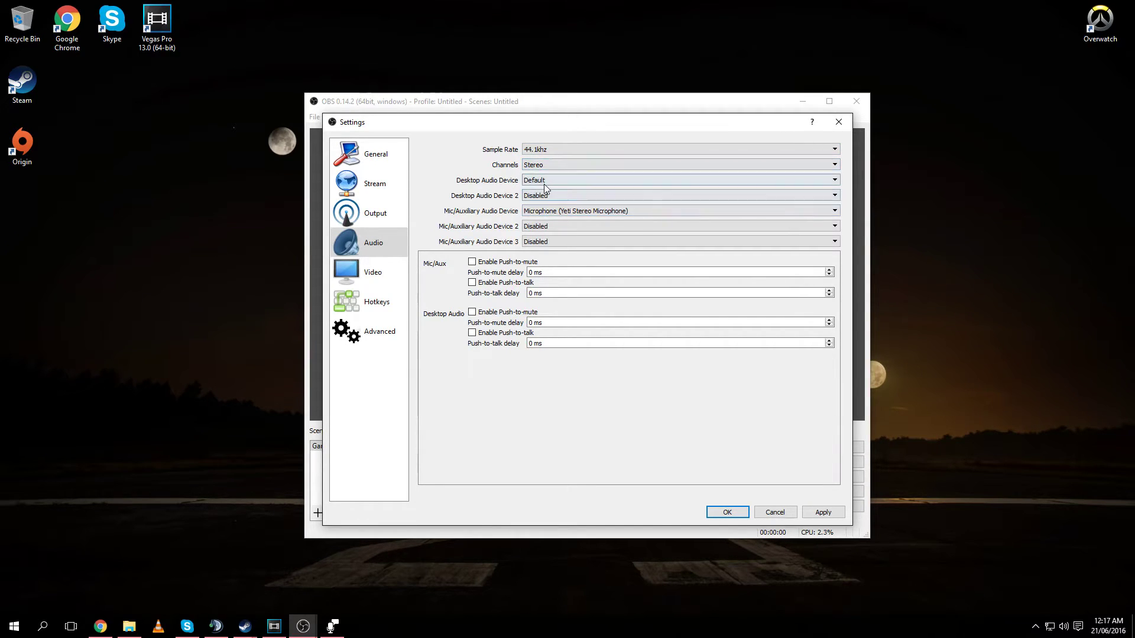
{"action": "left_click", "coordinate": [543, 182]}
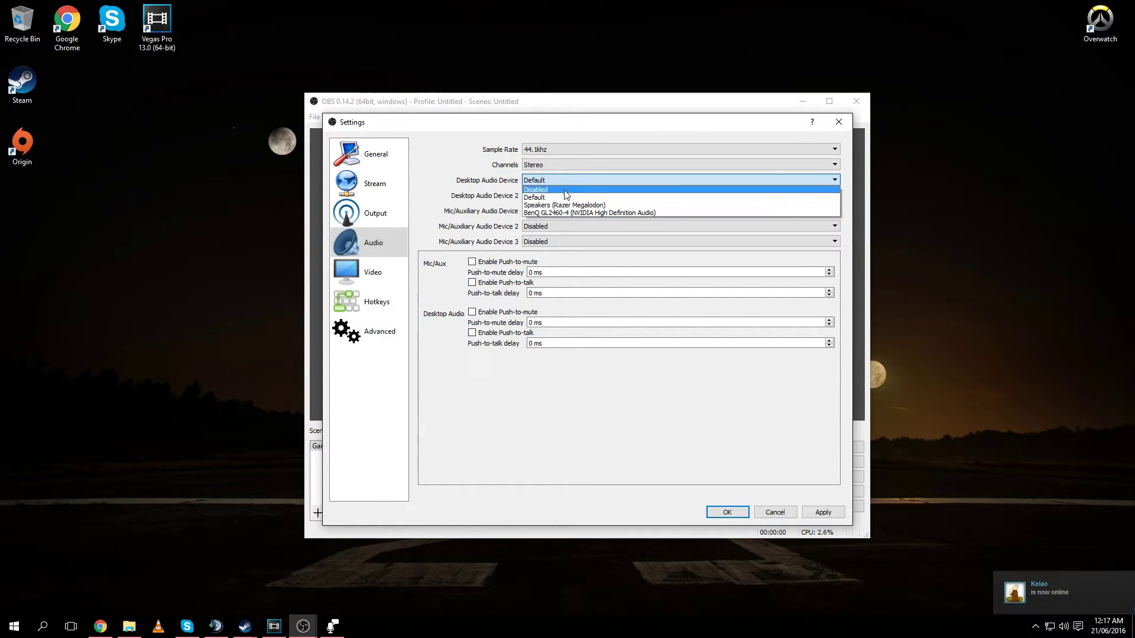
{"action": "left_click", "coordinate": [565, 196]}
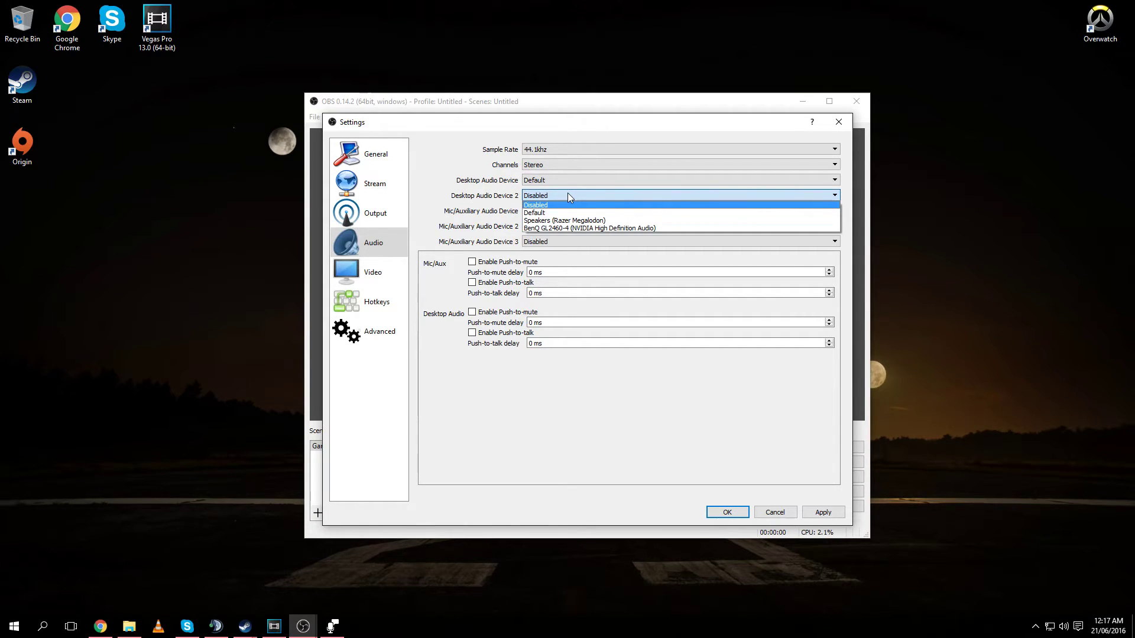
{"action": "left_click", "coordinate": [467, 235]}
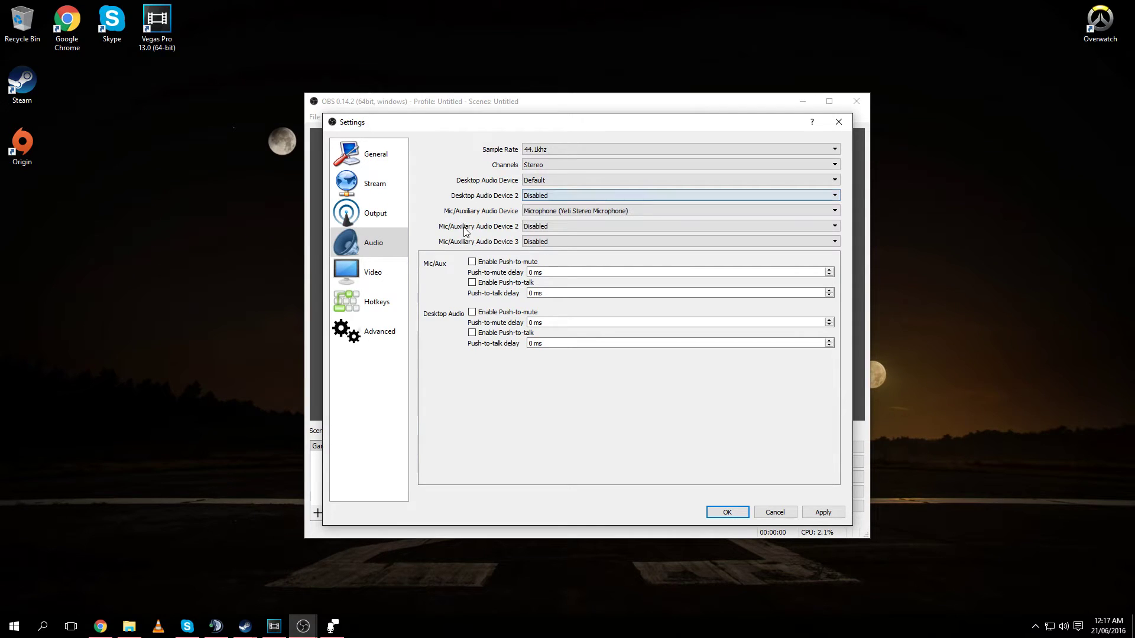
Keep Yeti Stereo Microphone as the mic with a 0 ms push-to-talk delay.
{"action": "left_click", "coordinate": [533, 214]}
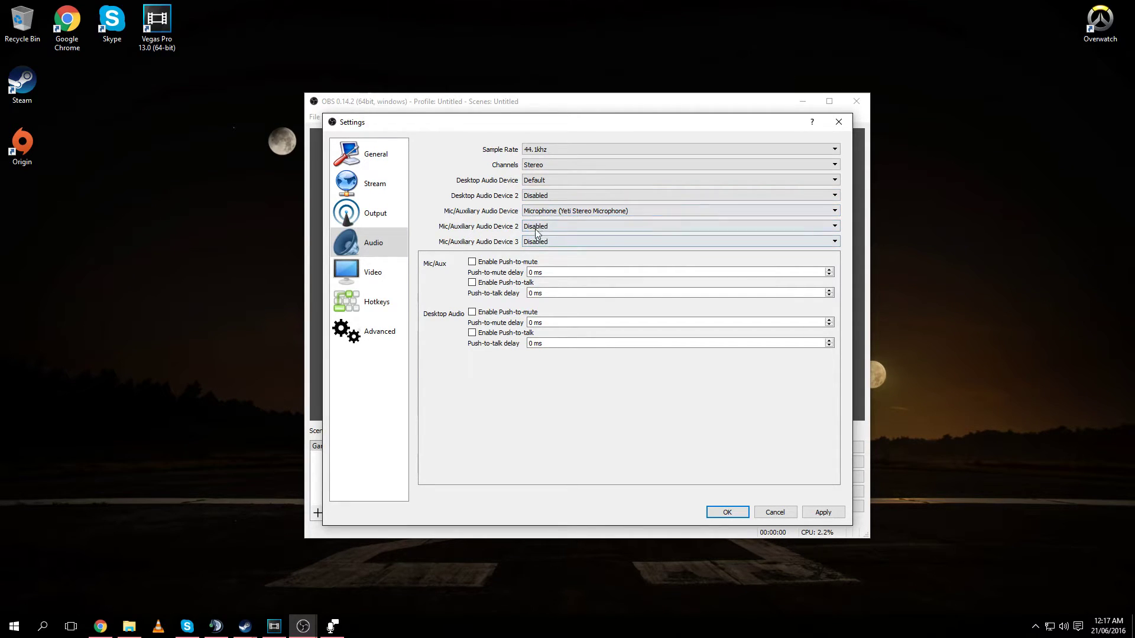
{"action": "left_click", "coordinate": [531, 211]}
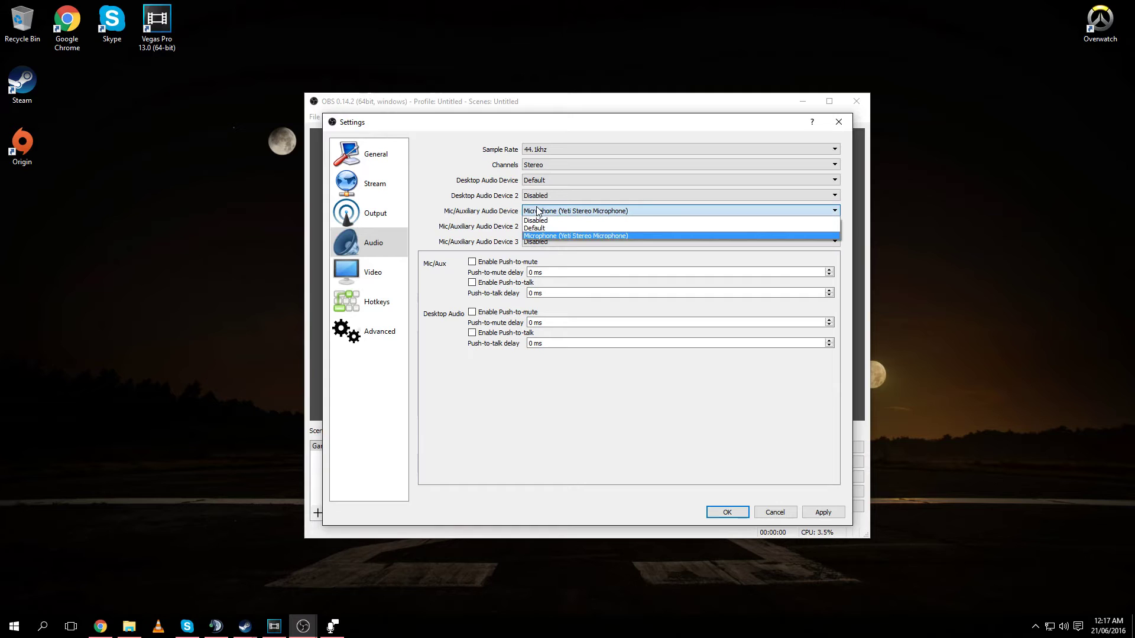
{"action": "left_click", "coordinate": [560, 236]}
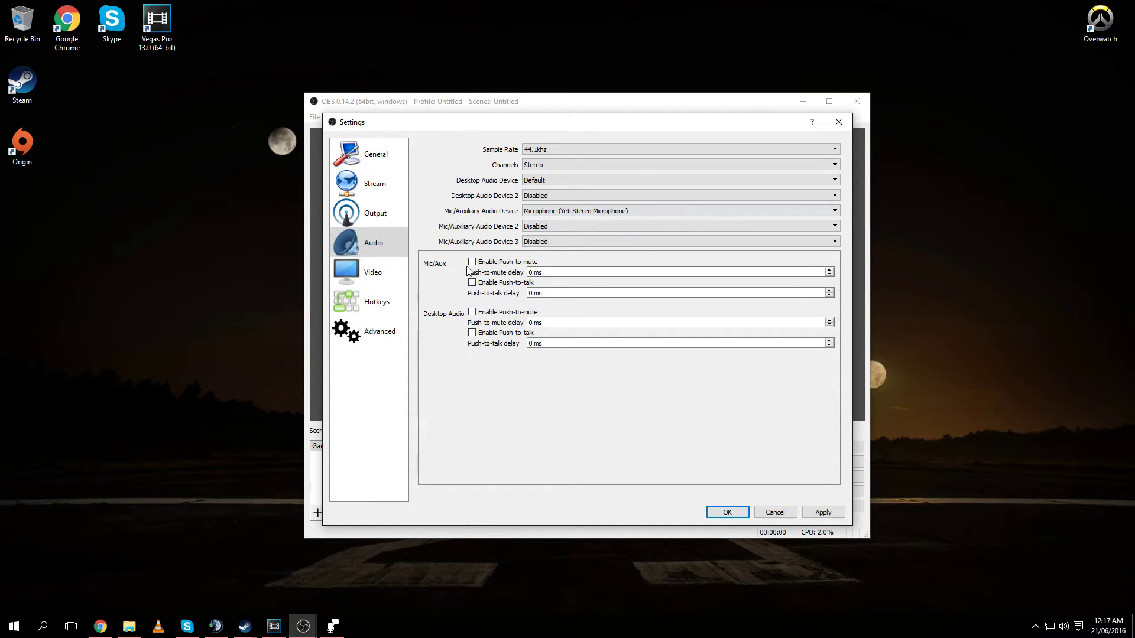
{"action": "left_click", "coordinate": [537, 293]}
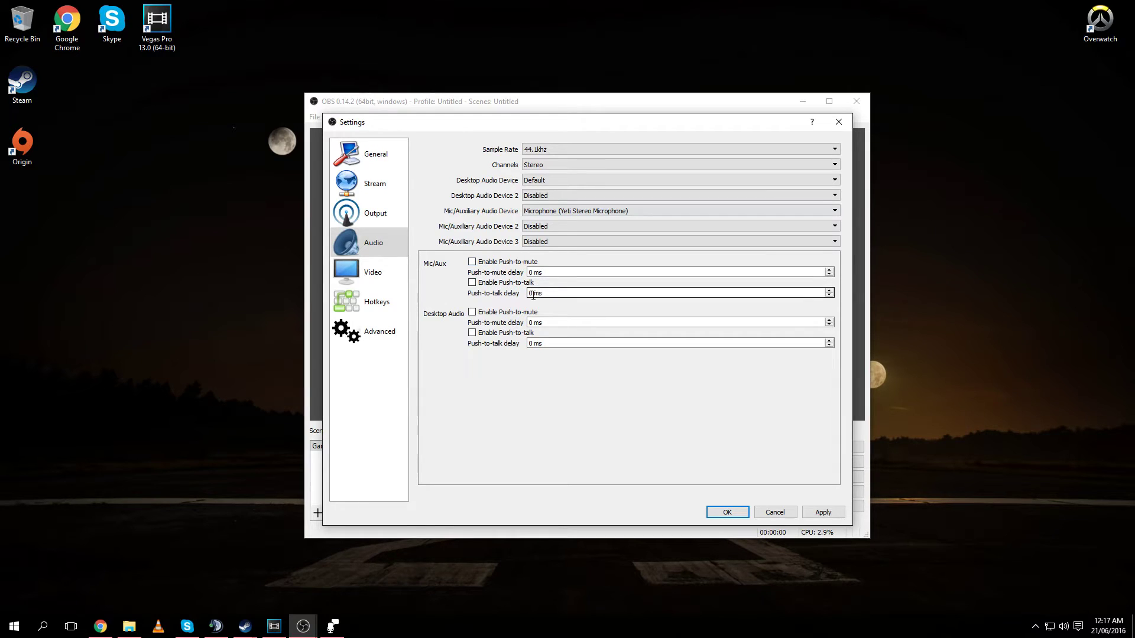
{"action": "left_click", "coordinate": [569, 303]}
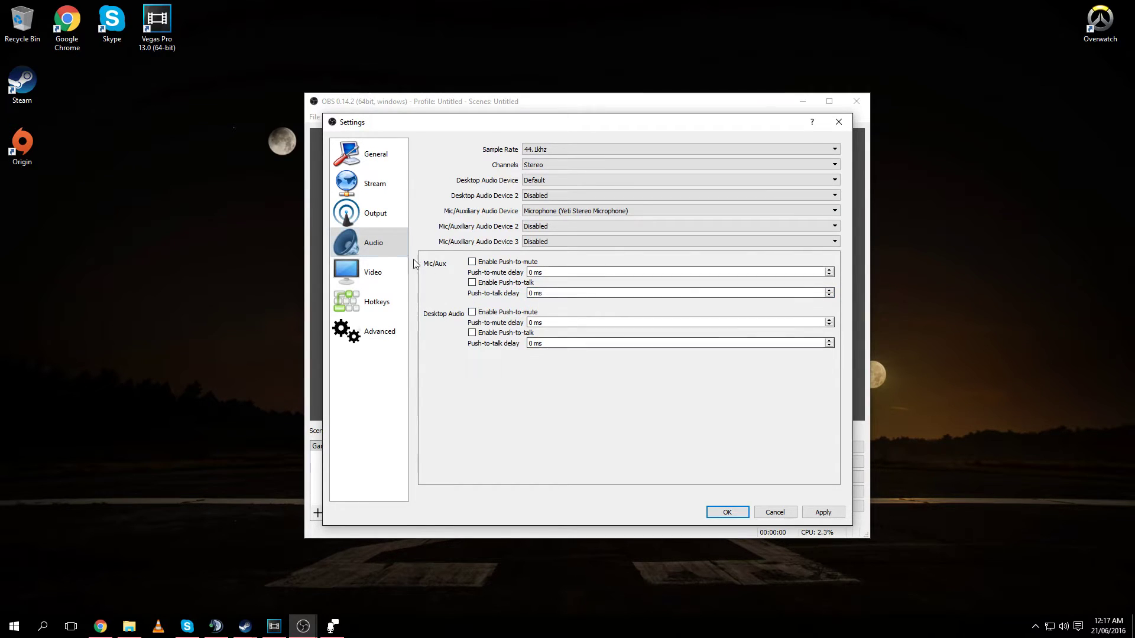
{"action": "left_click", "coordinate": [365, 267]}
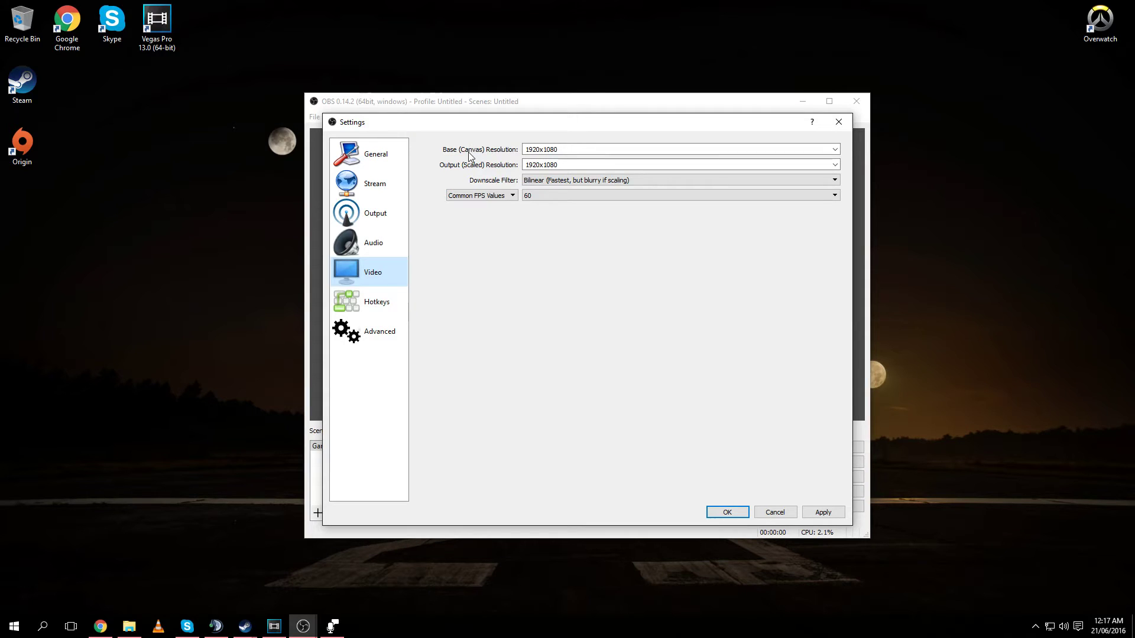
{"action": "left_click_drag", "start_coordinate": [568, 123], "coordinate": [578, 488]}
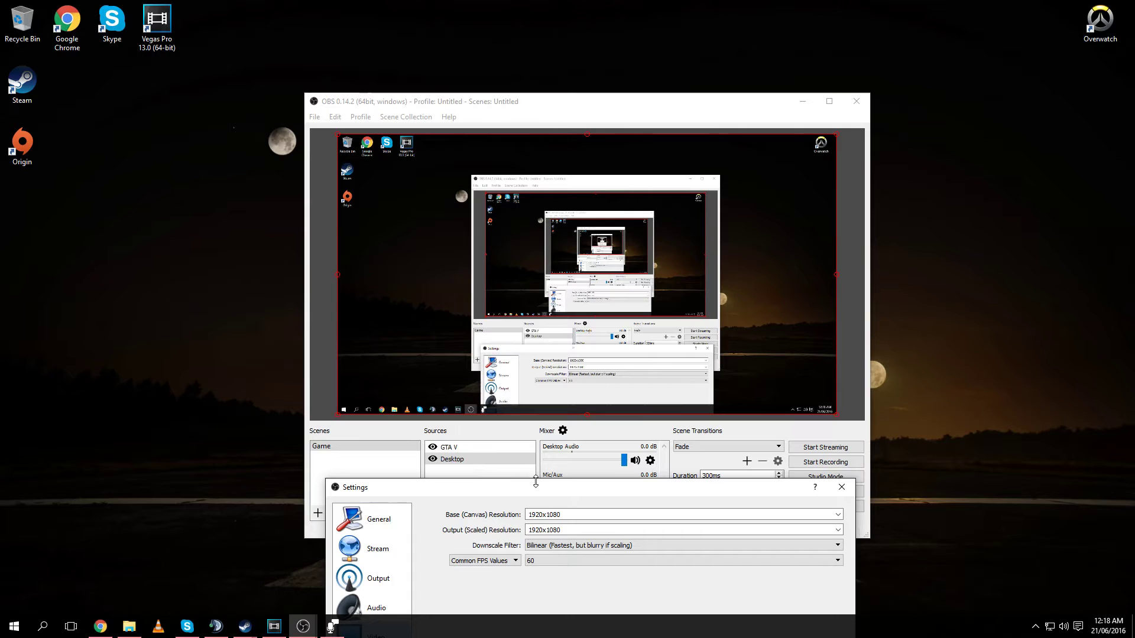
{"action": "left_click_drag", "start_coordinate": [546, 496], "coordinate": [554, 138]}
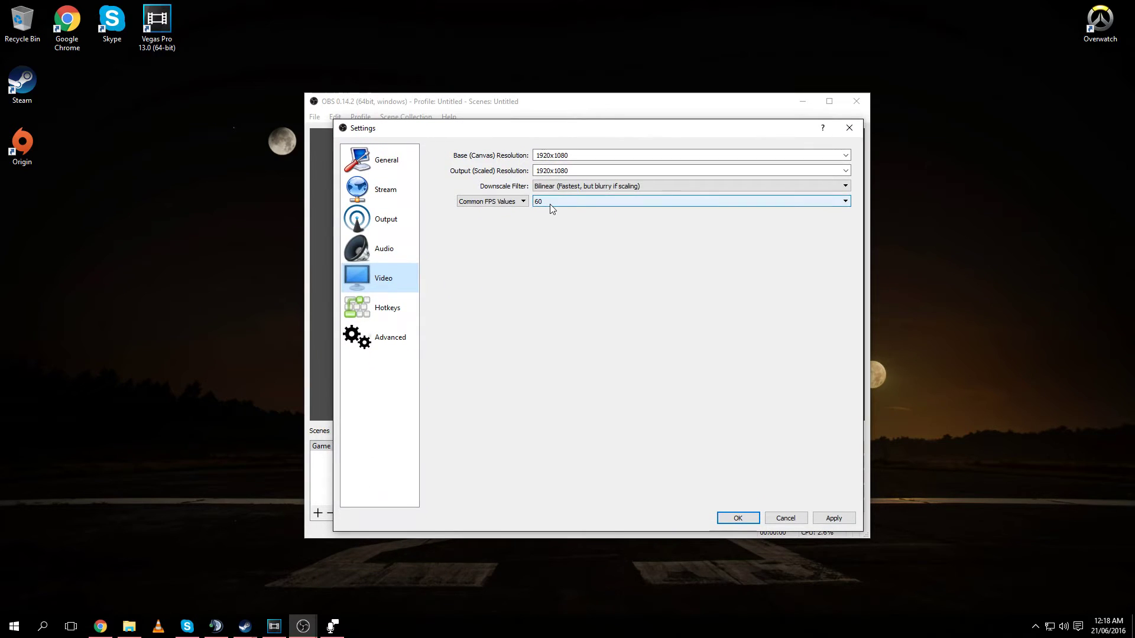
{"action": "left_click", "coordinate": [549, 204]}
{"action": "left_click", "coordinate": [561, 257]}
{"action": "left_click", "coordinate": [492, 201]}
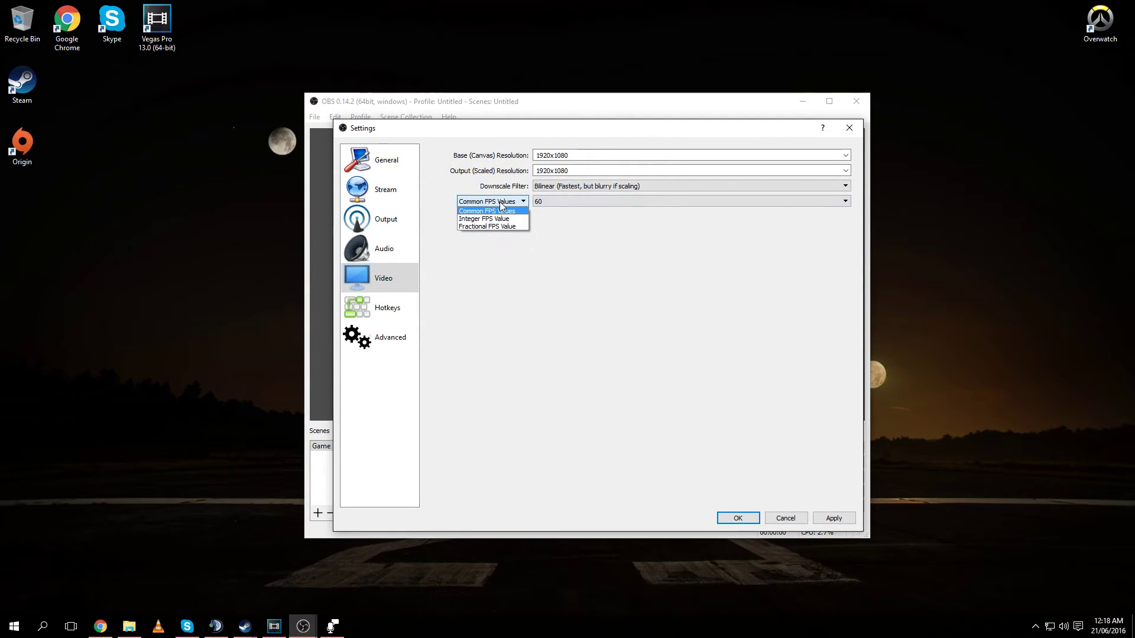
{"action": "left_click", "coordinate": [508, 219]}
{"action": "left_click", "coordinate": [503, 227]}
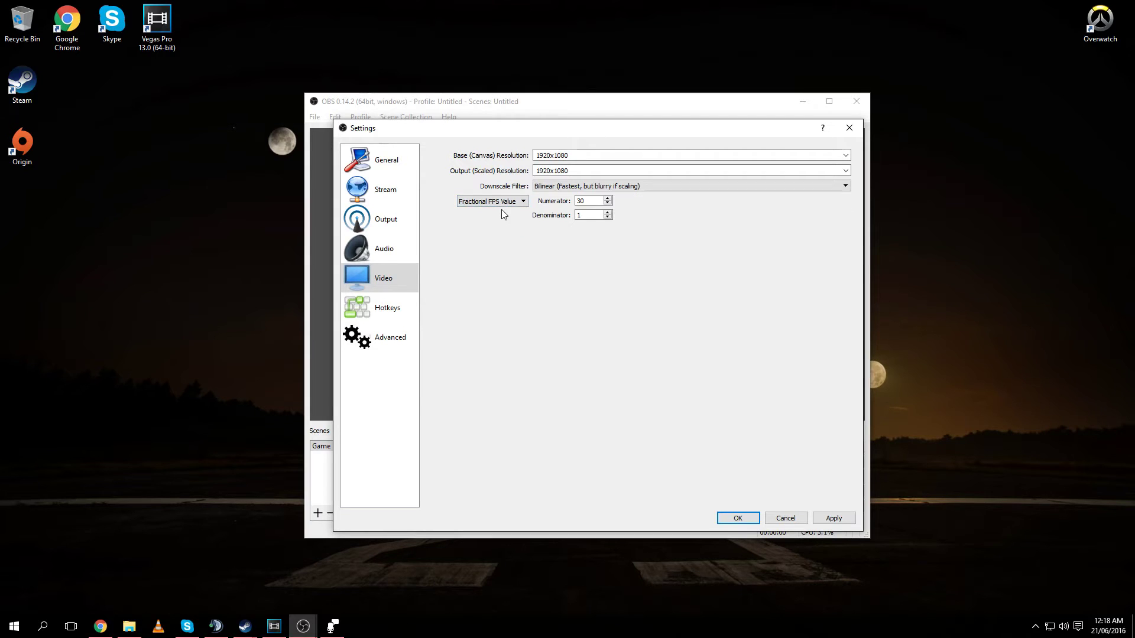
{"action": "left_click", "coordinate": [501, 202]}
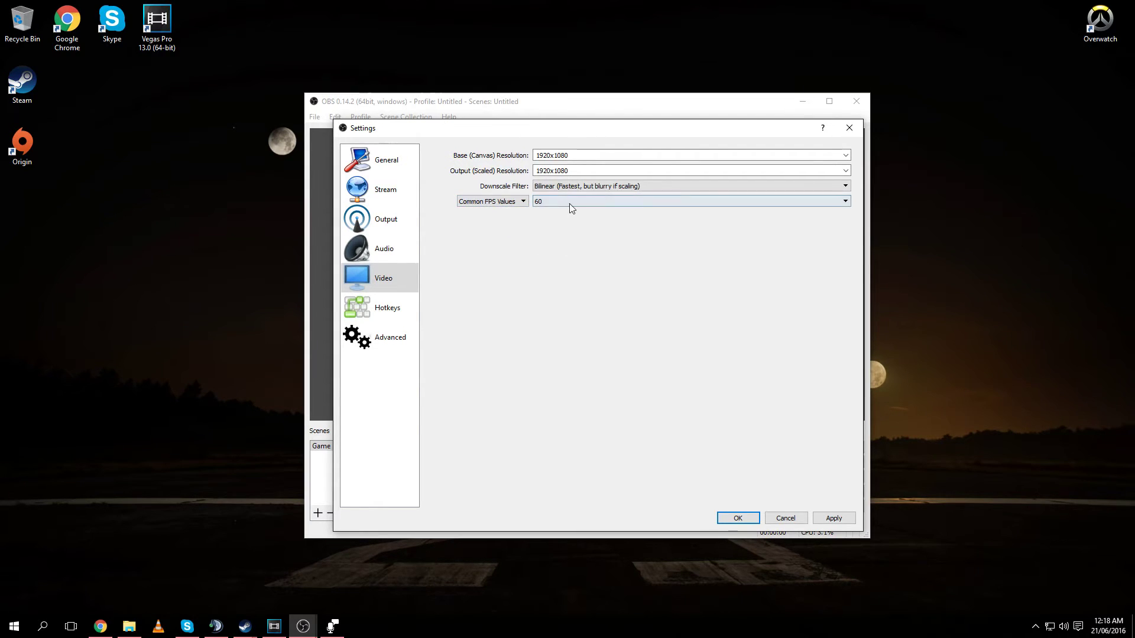
{"action": "left_click", "coordinate": [570, 203]}
{"action": "left_click", "coordinate": [554, 257]}
{"action": "left_click", "coordinate": [597, 187]}
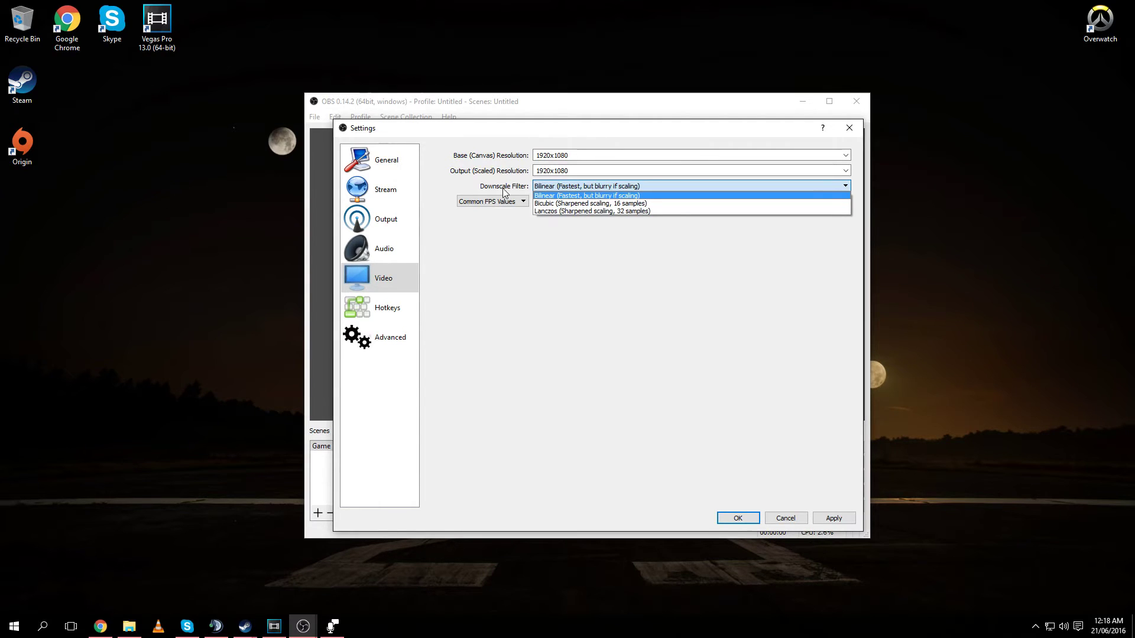
{"action": "left_click", "coordinate": [568, 196]}
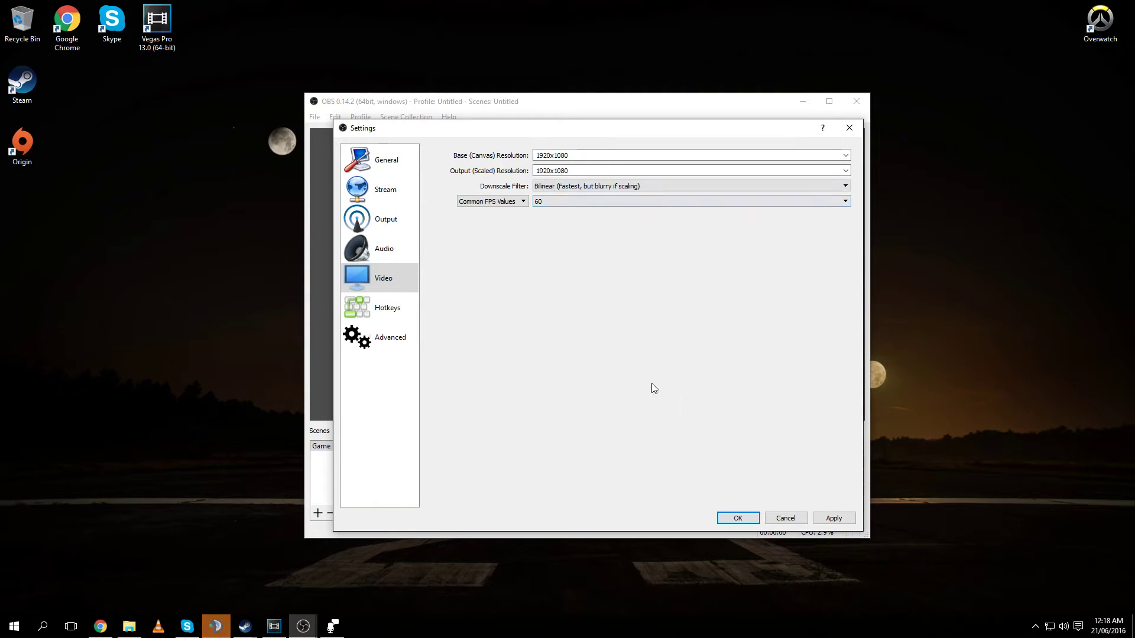
Open the Hotkeys page and press F10 in the Stop Recording shortcut field.
{"action": "left_click", "coordinate": [399, 317]}
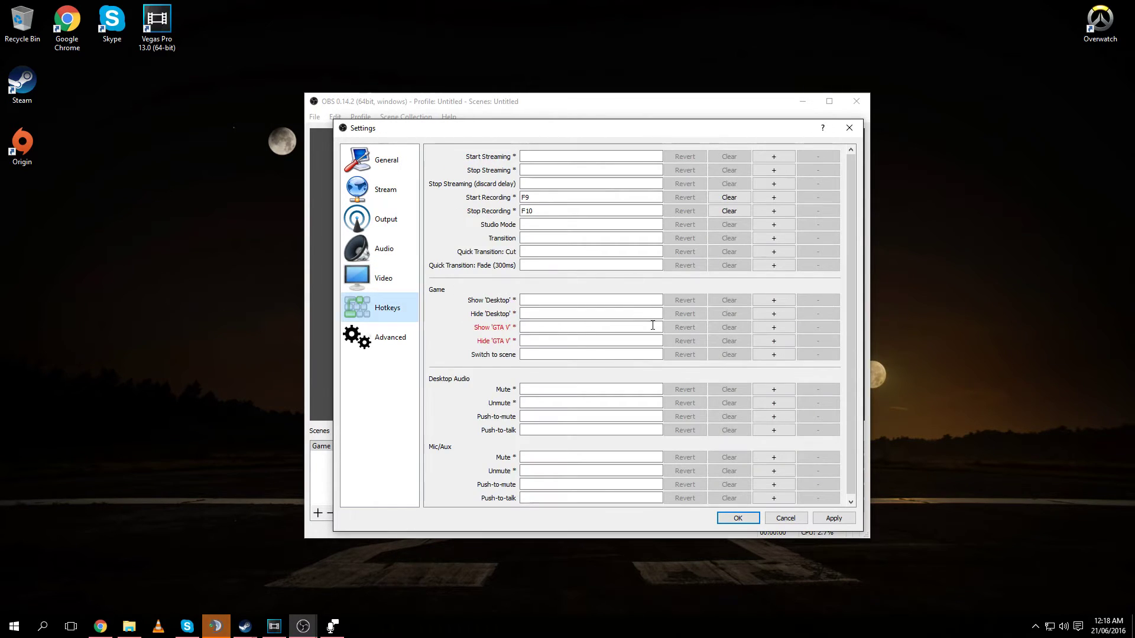
{"action": "scroll", "coordinate": [710, 347], "scroll_direction": "up", "scroll_amount": 1}
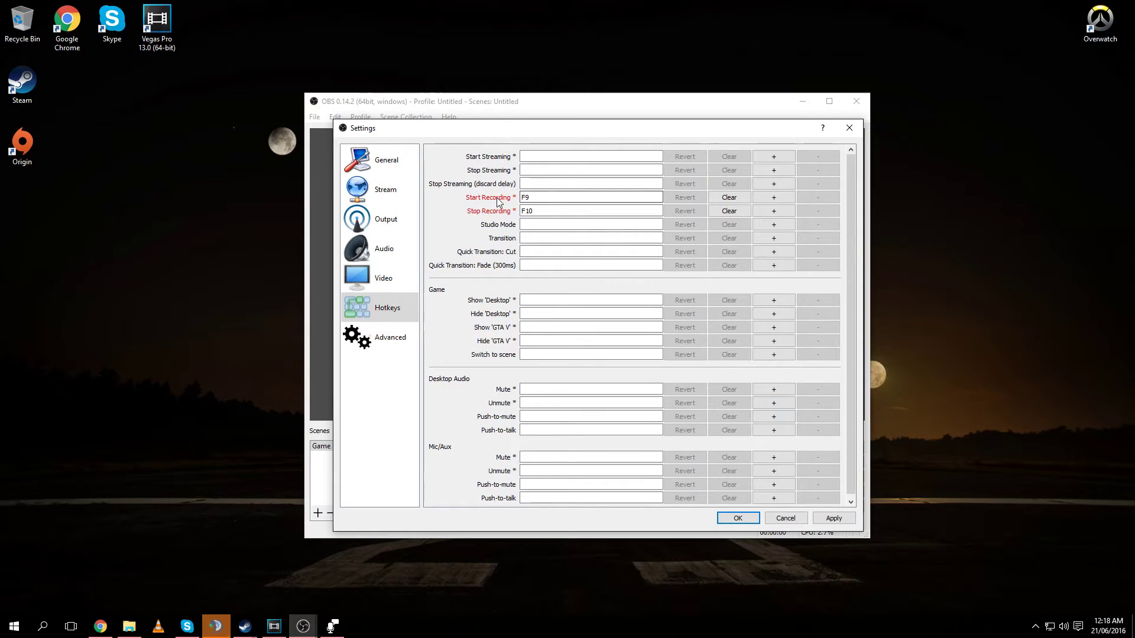
{"action": "left_click", "coordinate": [525, 210]}
{"action": "key", "text": "F10"}
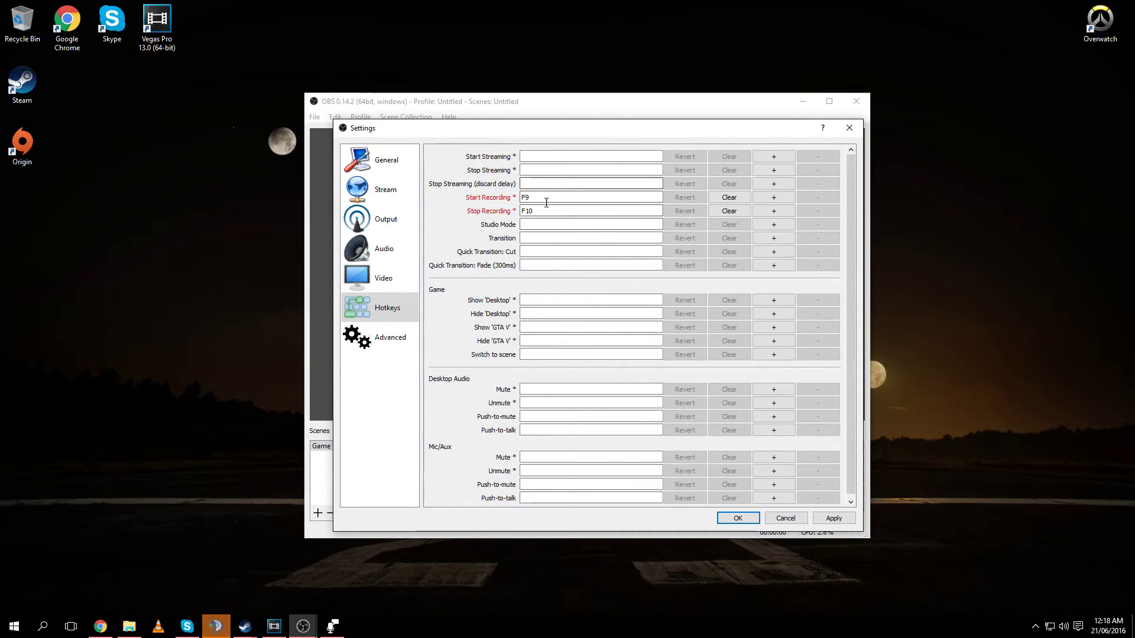
Keep Direct3D 11 as the renderer and start examining the filename formatting pattern.
{"action": "left_click", "coordinate": [521, 170]}
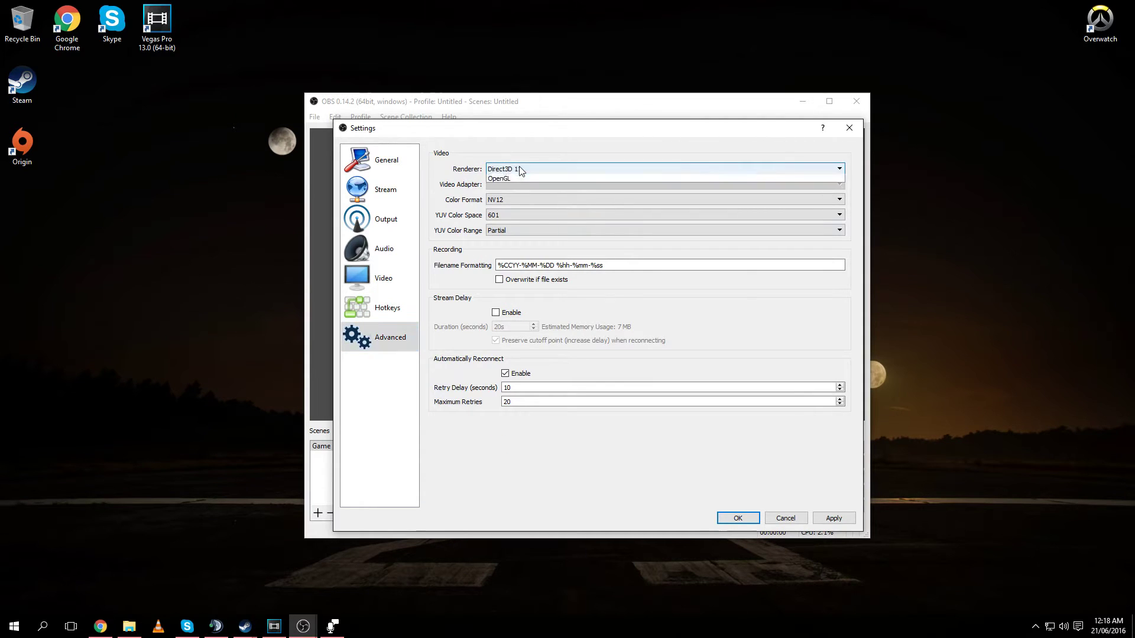
{"action": "left_click", "coordinate": [517, 189]}
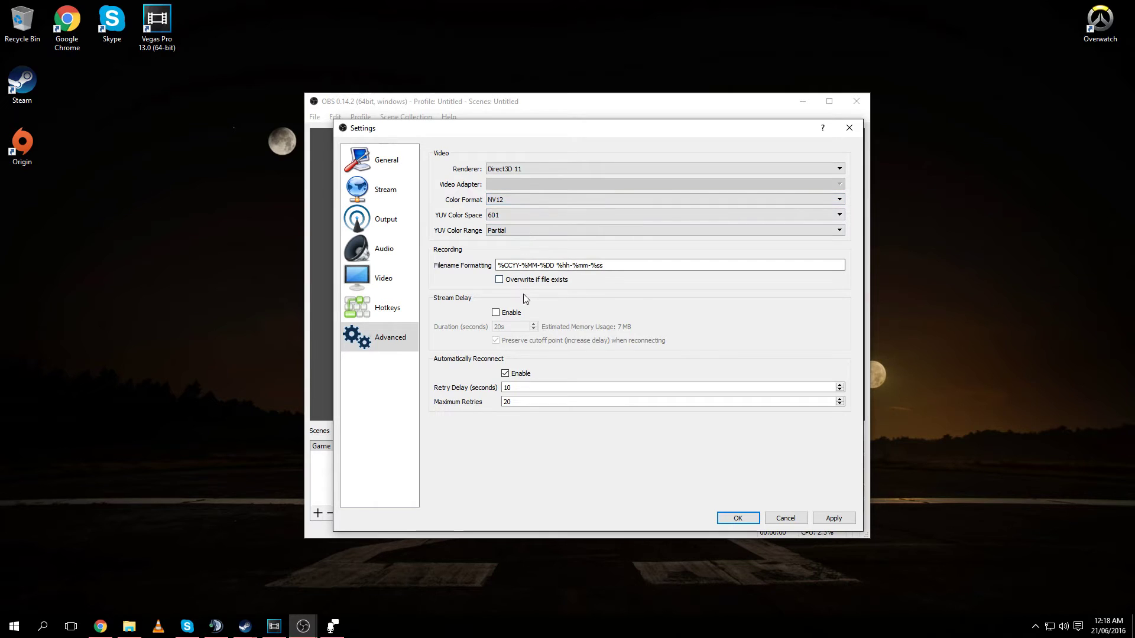
{"action": "left_click", "coordinate": [505, 265]}
{"action": "left_click_drag", "start_coordinate": [499, 265], "coordinate": [604, 265]}
{"action": "left_click", "coordinate": [612, 263]}
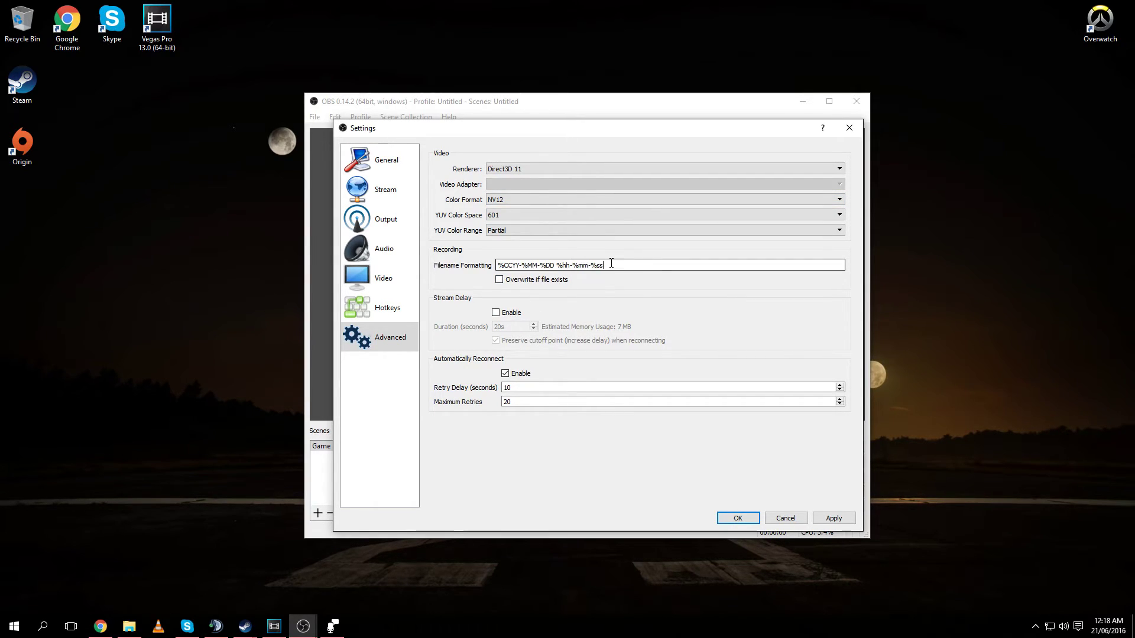
{"action": "mouse_move", "coordinate": [611, 264]}
{"action": "left_mouse_down"}
{"action": "mouse_move", "coordinate": [497, 265]}
{"action": "mouse_move", "coordinate": [603, 265]}
{"action": "left_mouse_up"}
{"action": "left_click", "coordinate": [510, 264]}
Select the filename formatting pattern several times, leave it unchanged, and return to General.
{"action": "left_click", "coordinate": [603, 266]}
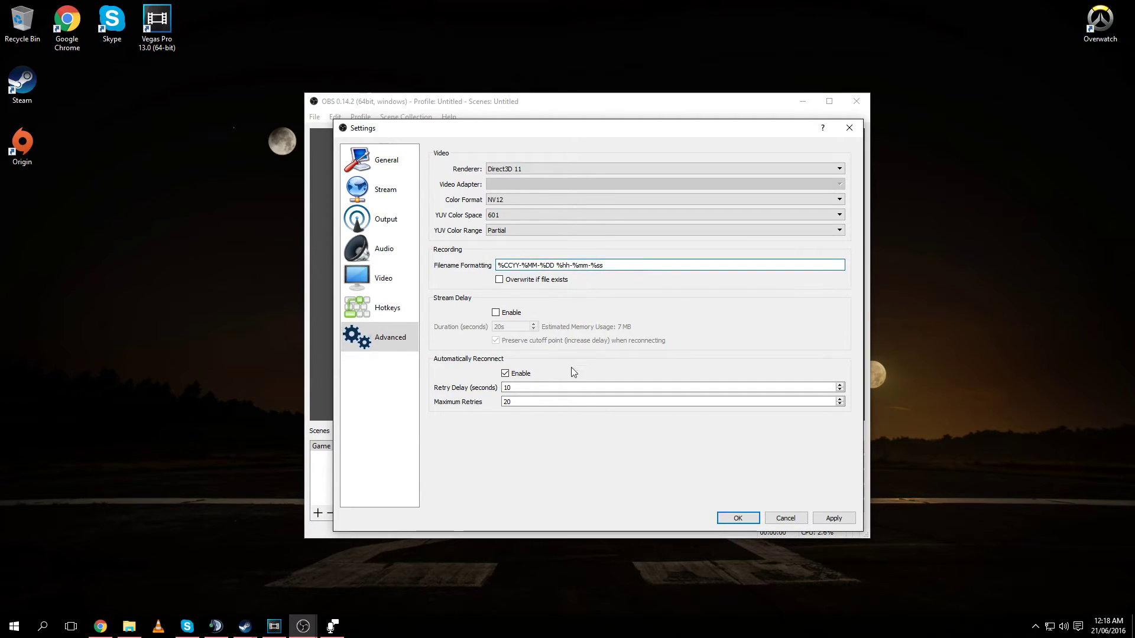
{"action": "left_click_drag", "start_coordinate": [498, 265], "coordinate": [681, 257]}
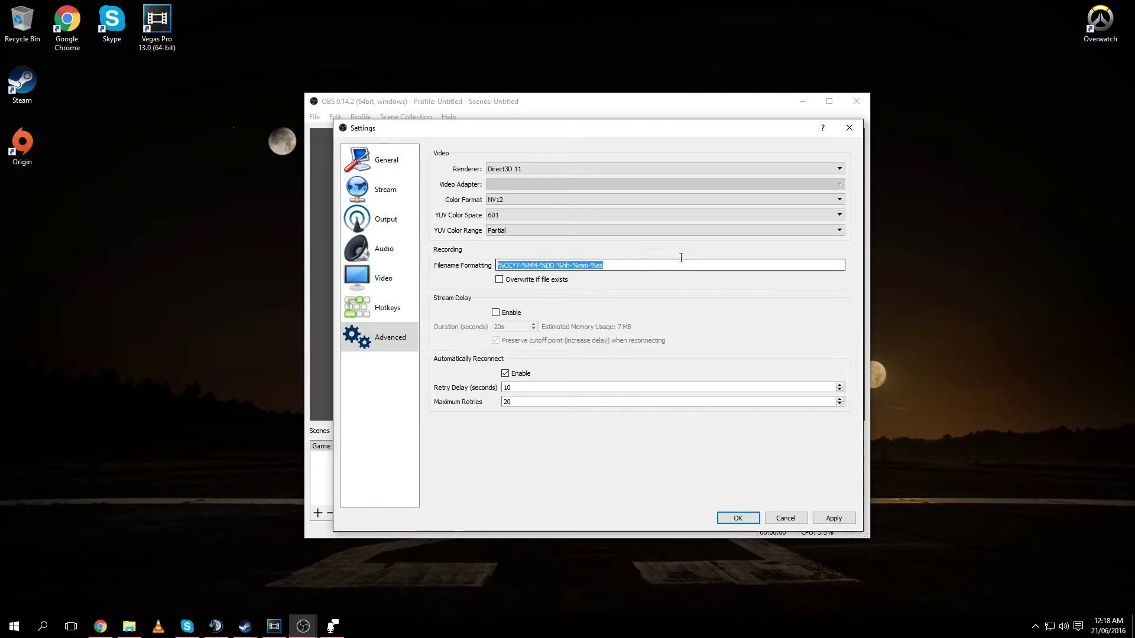
{"action": "left_click", "coordinate": [681, 258]}
{"action": "left_click_drag", "start_coordinate": [603, 265], "coordinate": [526, 266]}
{"action": "left_click", "coordinate": [526, 266]}
{"action": "left_click_drag", "start_coordinate": [674, 265], "coordinate": [486, 269]}
{"action": "left_click", "coordinate": [545, 266]}
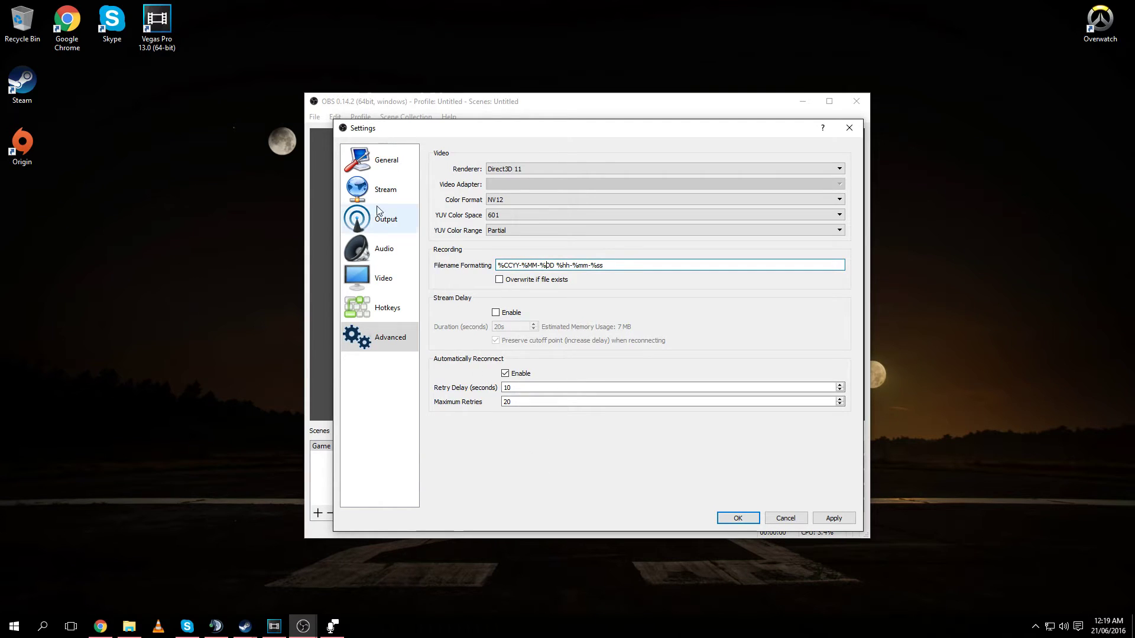
{"action": "left_click", "coordinate": [383, 162]}
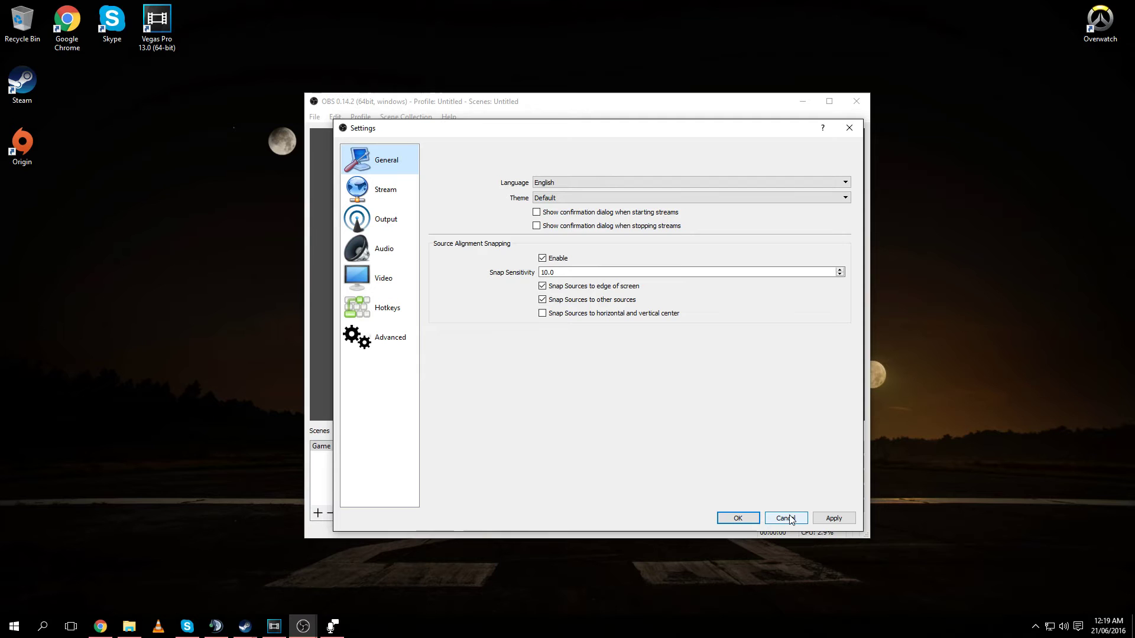
Leave Settings, browse the menus, and select the Desktop source and Game scene.
{"action": "left_click", "coordinate": [756, 517]}
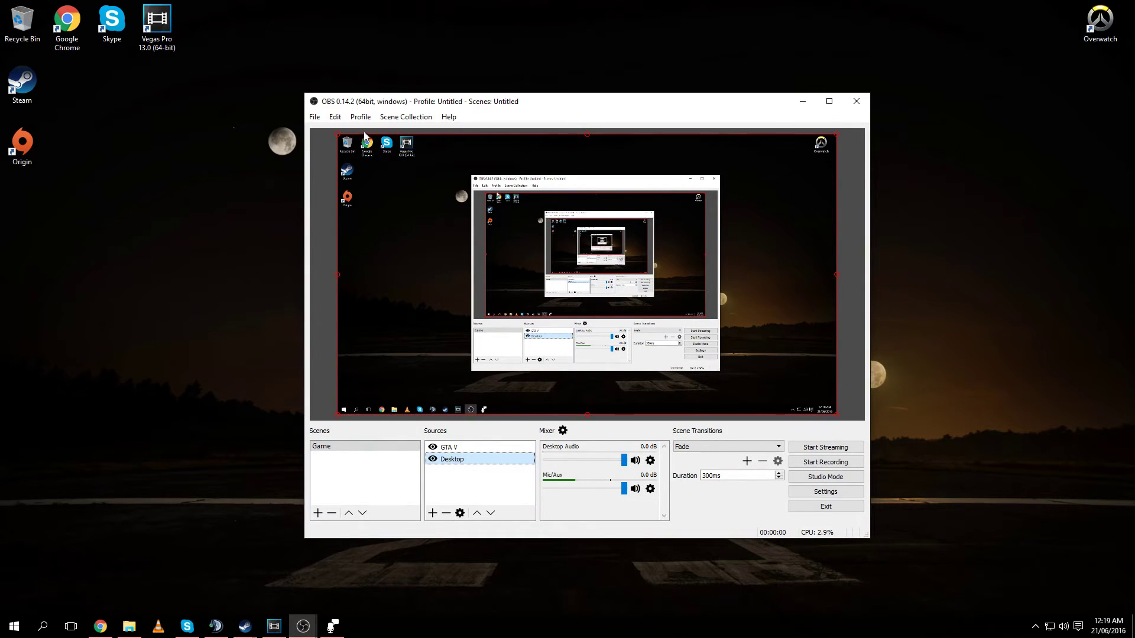
{"action": "left_click", "coordinate": [360, 116]}
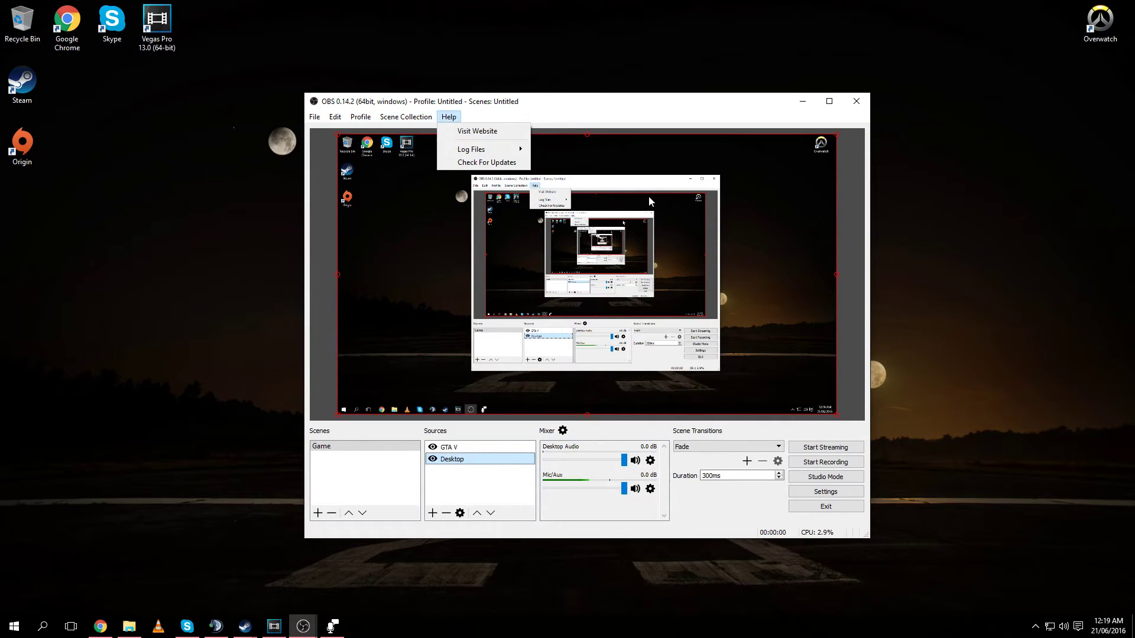
{"action": "key", "text": "Escape"}
{"action": "left_click", "coordinate": [436, 461]}
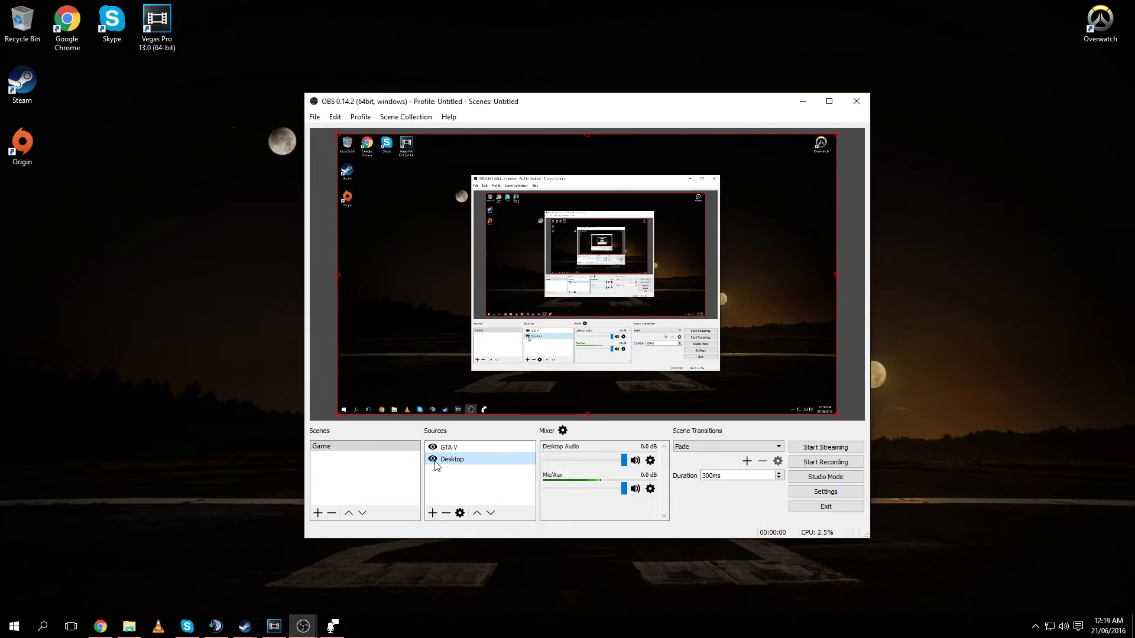
{"action": "left_click", "coordinate": [381, 488]}
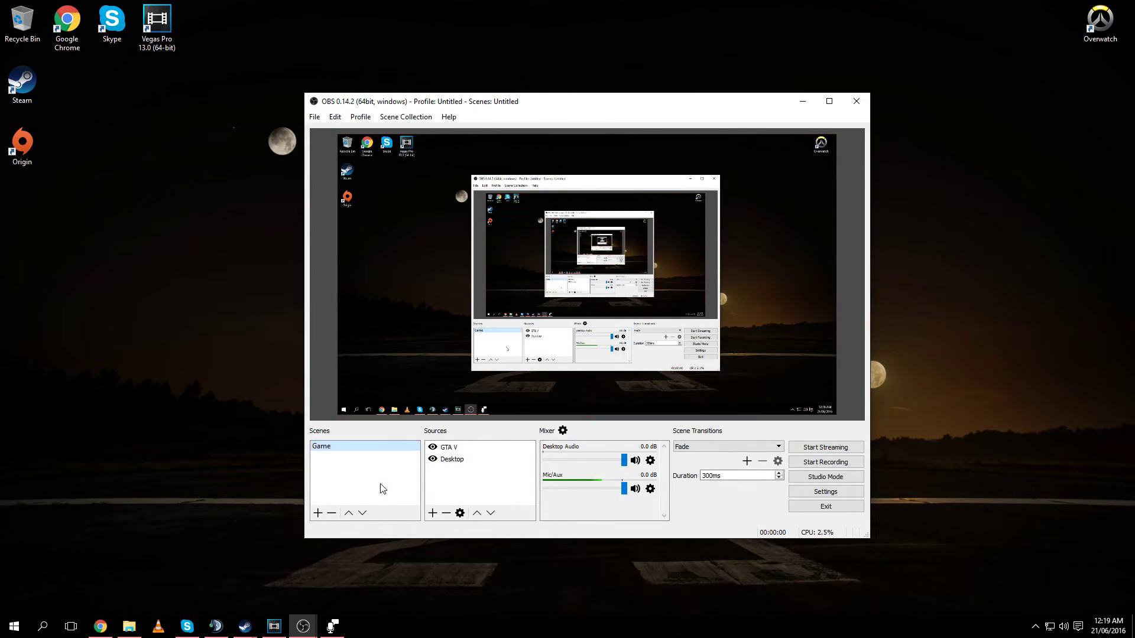
Add a new scene, keeping the default name Scene 1.
{"action": "right_click", "coordinate": [382, 489]}
{"action": "key", "text": "Escape"}
{"action": "right_click", "coordinate": [368, 487]}
{"action": "left_click", "coordinate": [383, 498]}
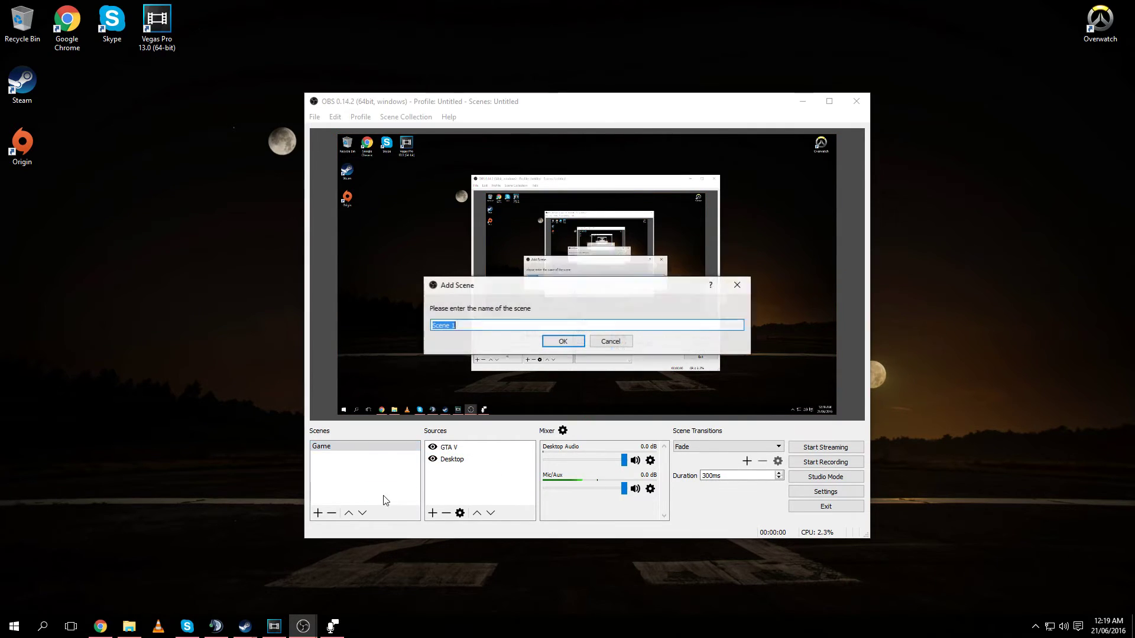
{"action": "left_click", "coordinate": [563, 342]}
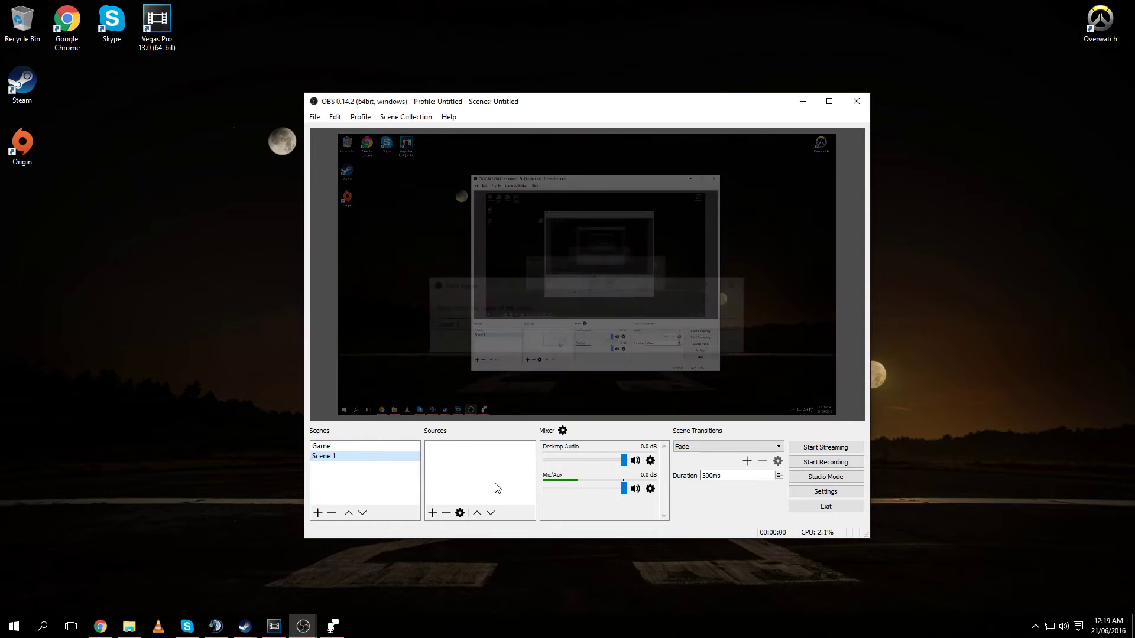
Rename Scene 1 to Gameage.
{"action": "right_click", "coordinate": [364, 457]}
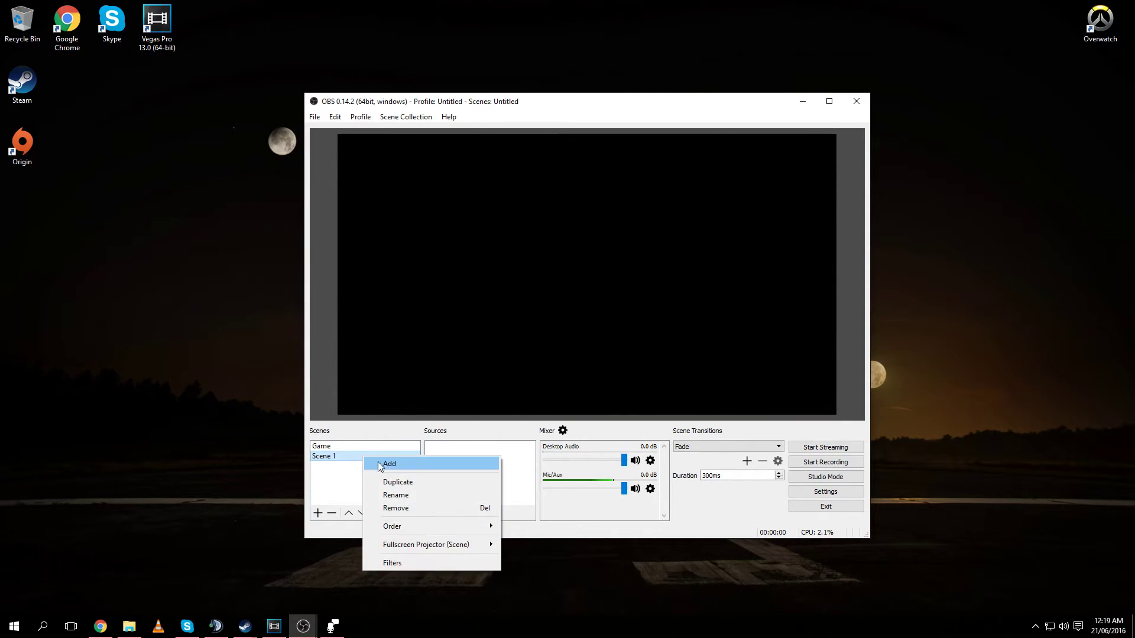
{"action": "left_click", "coordinate": [396, 496]}
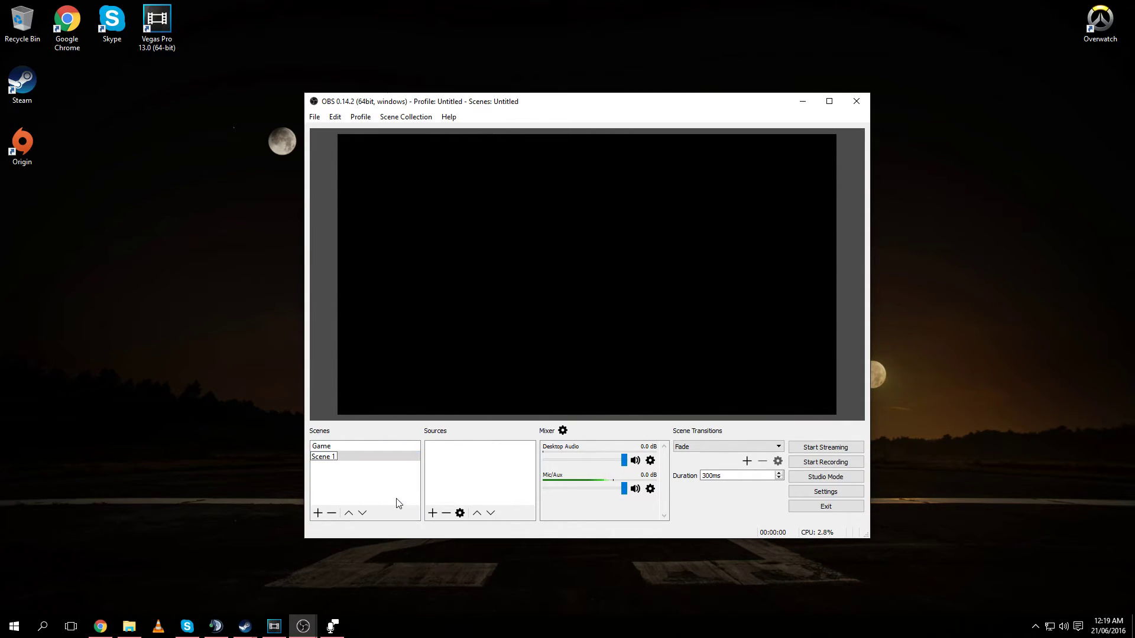
{"action": "key", "text": "BackSpace"}
{"action": "key", "text": "BackSpace"}
{"action": "key", "text": "BackSpace"}
{"action": "type", "text": "Gameage"}
{"action": "key", "text": "Return"}
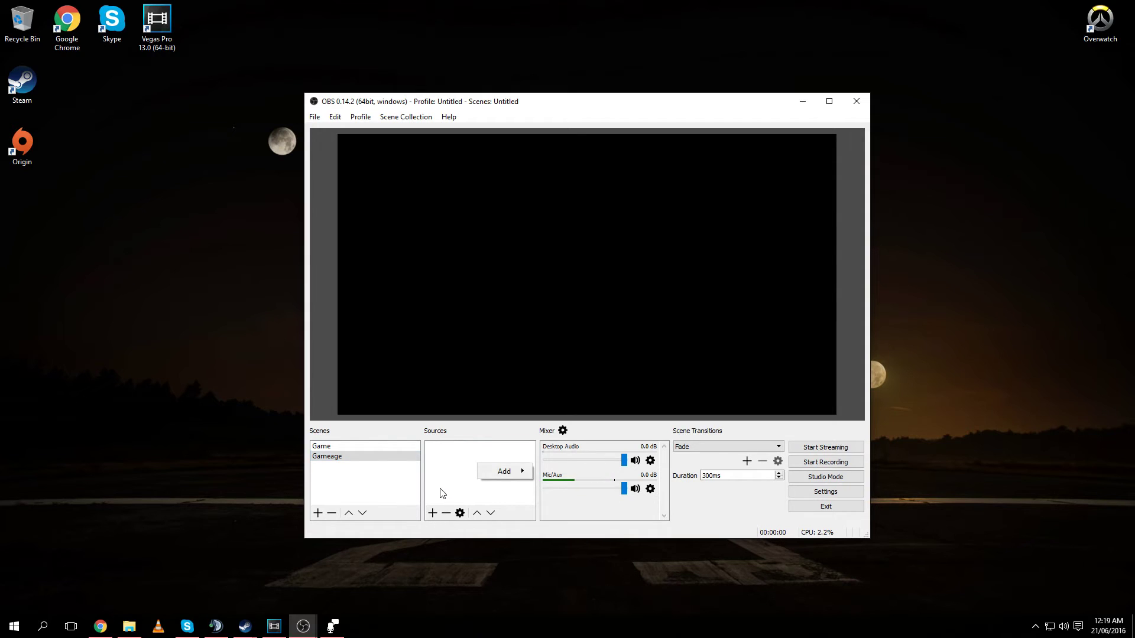
{"action": "right_click", "coordinate": [485, 459]}
{"action": "mouse_move", "coordinate": [510, 465]}
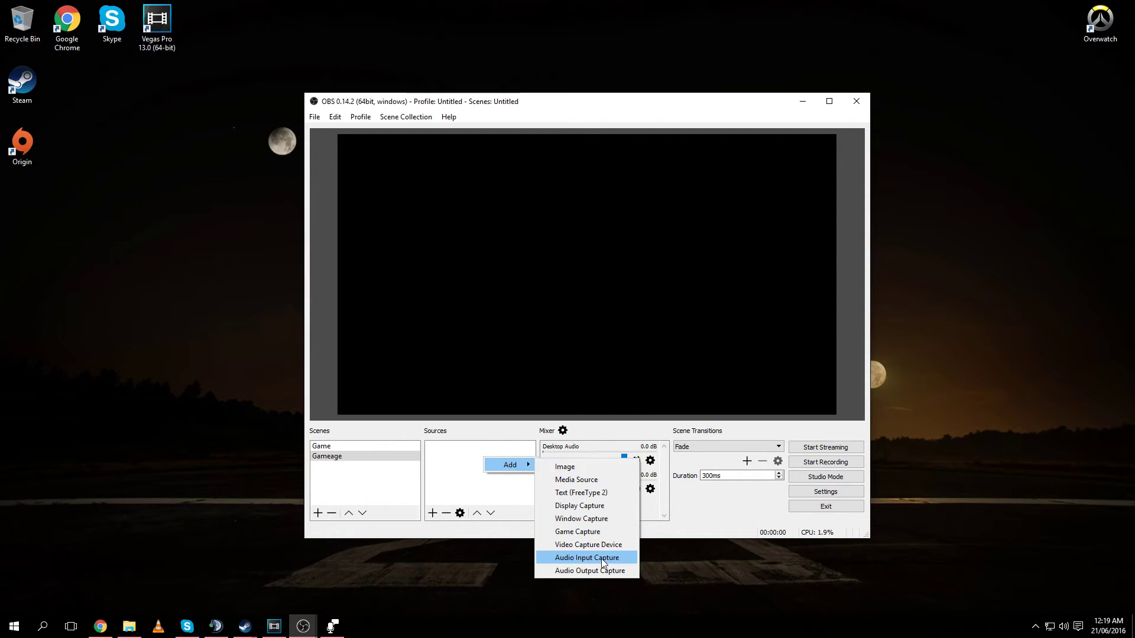
Add a Display Capture source under its default name, capturing Display 0.
{"action": "left_click", "coordinate": [597, 505]}
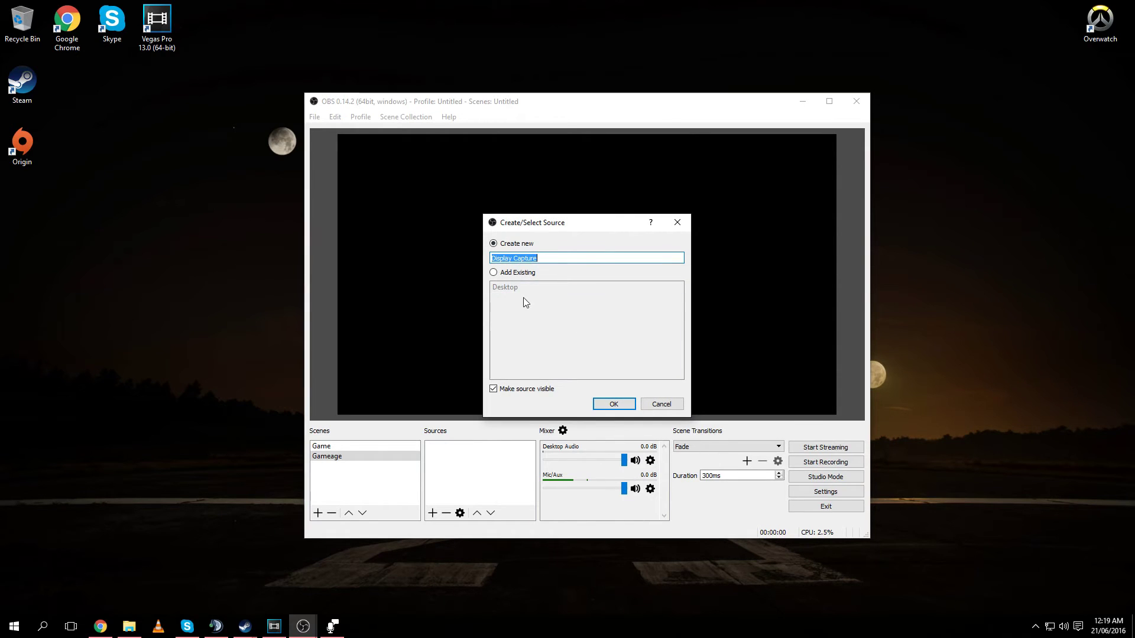
{"action": "left_click", "coordinate": [612, 404]}
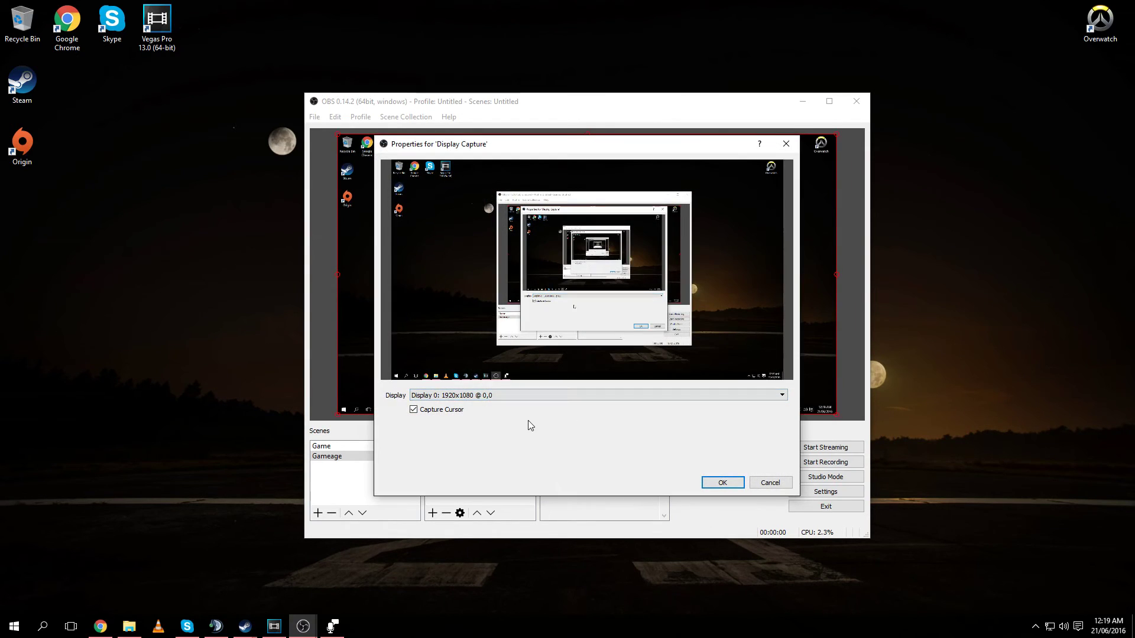
{"action": "left_click", "coordinate": [632, 398]}
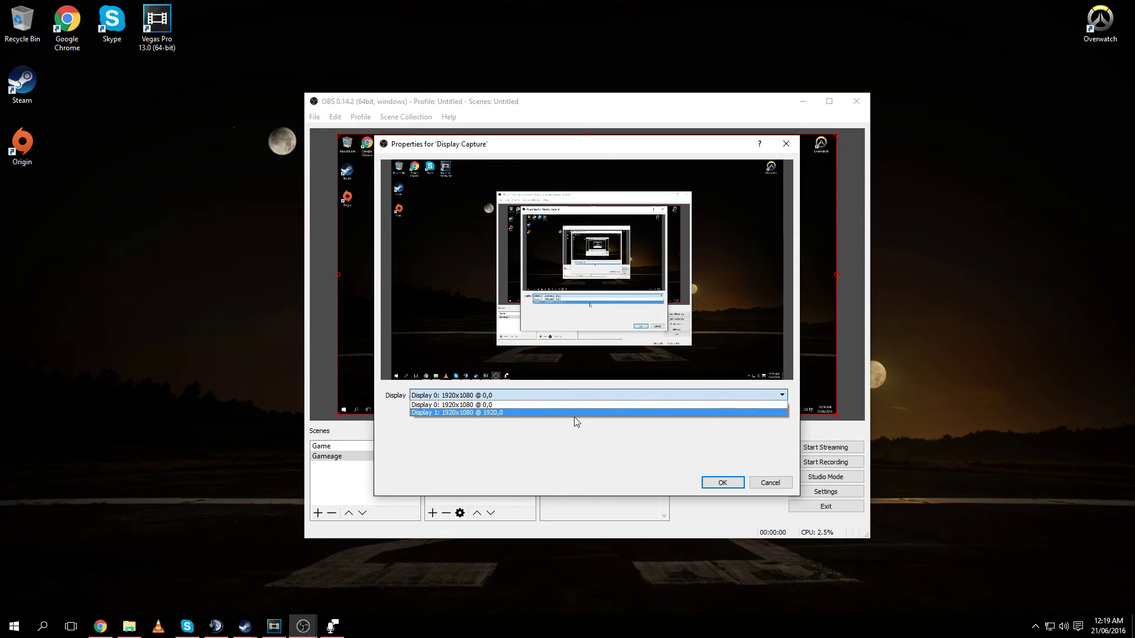
{"action": "left_click", "coordinate": [573, 414]}
{"action": "left_click", "coordinate": [573, 406]}
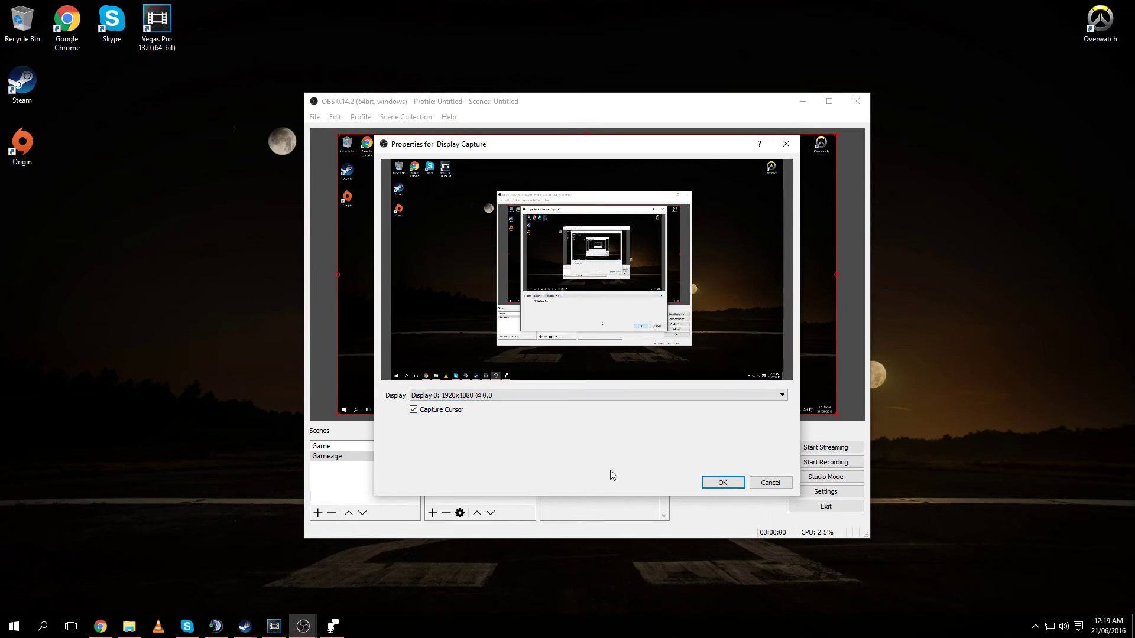
{"action": "left_click", "coordinate": [709, 484]}
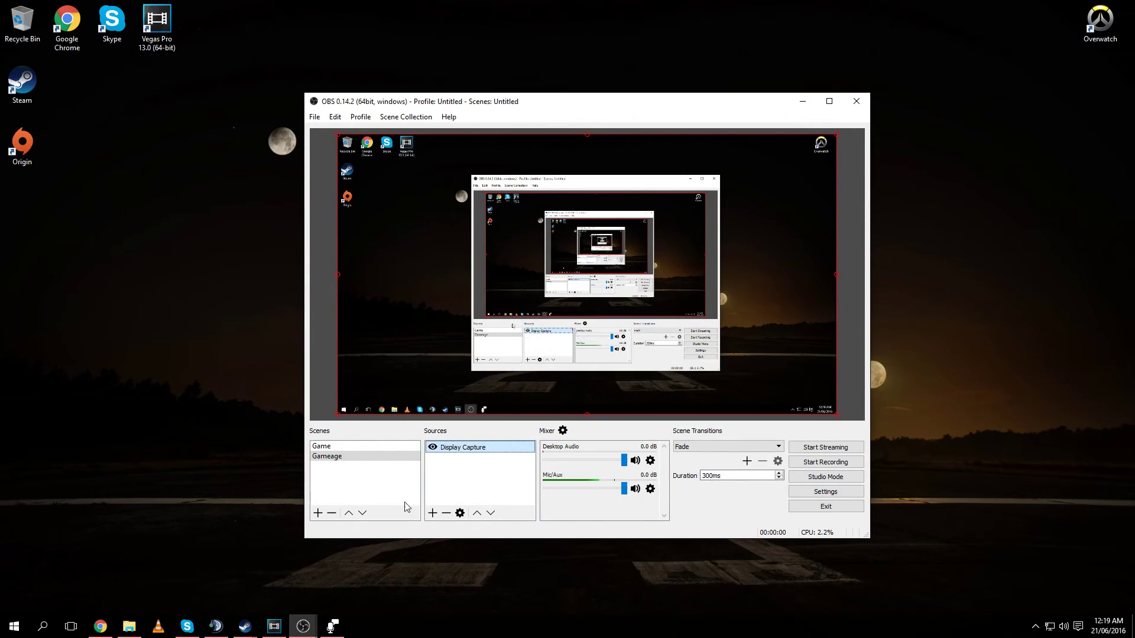
Add a Game Capture source named MA VIDYA GAMEZ.
{"action": "right_click", "coordinate": [476, 482]}
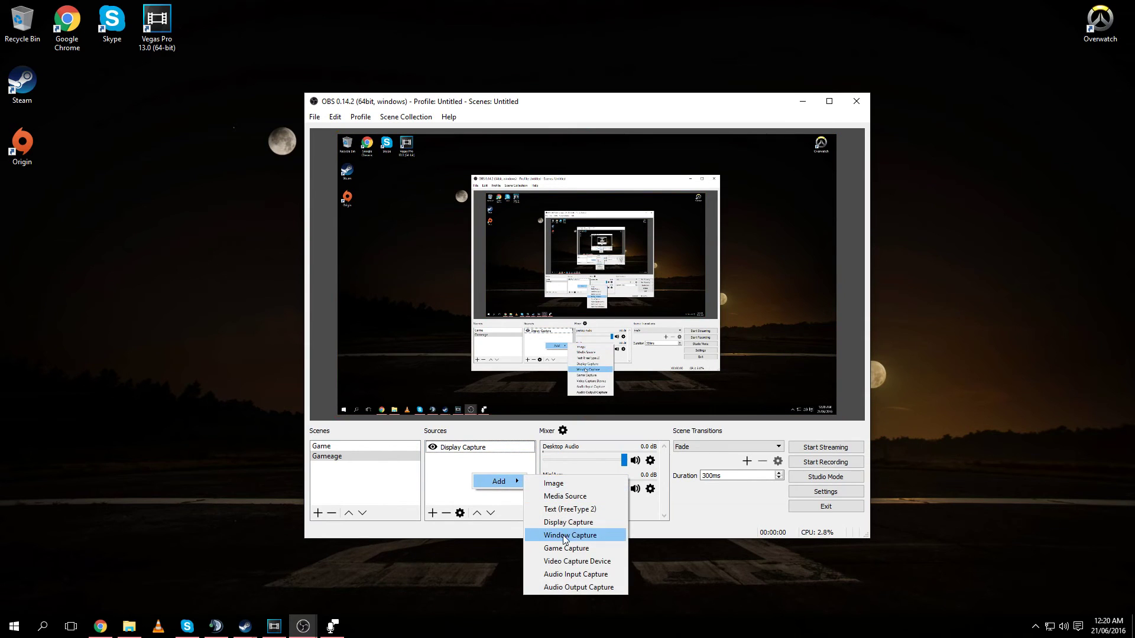
{"action": "left_click", "coordinate": [577, 542]}
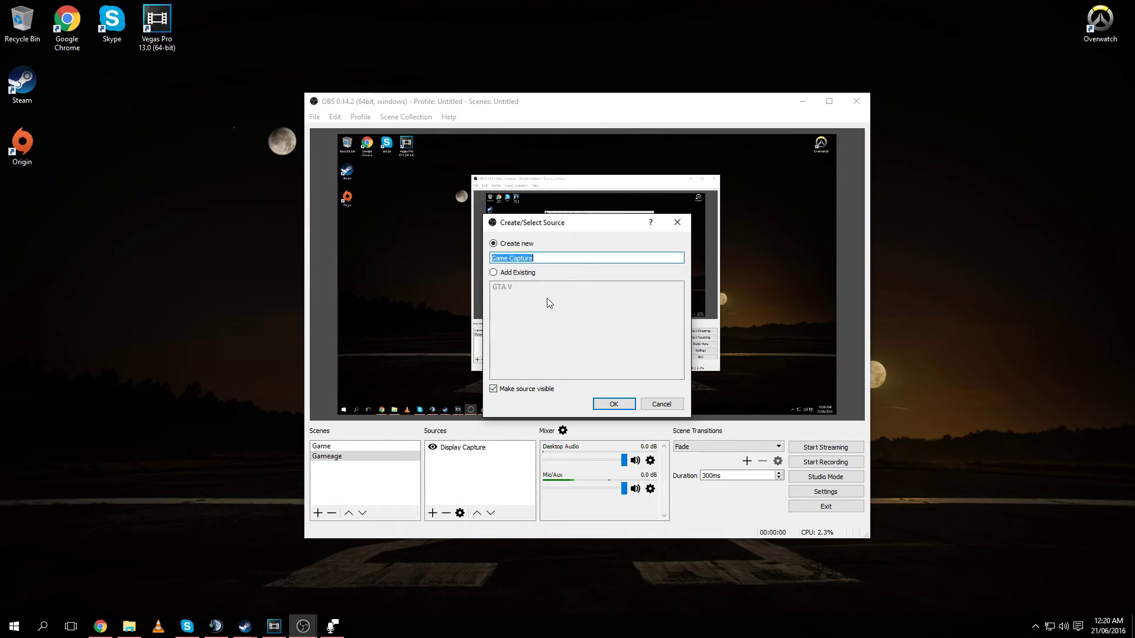
{"action": "type", "text": "MA VIDYA"}
{"action": "type", "text": " GAMEZ"}
{"action": "key", "text": "Return"}
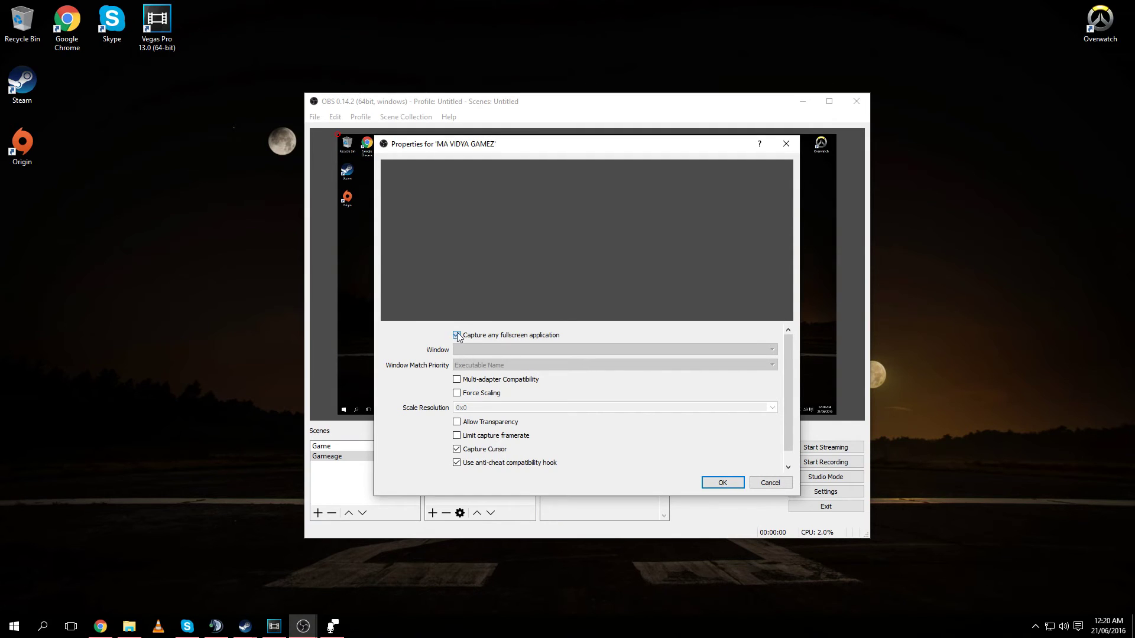
Set the game capture to the TeamSpeak 3 window, then cancel its Properties.
{"action": "left_click", "coordinate": [457, 335]}
{"action": "left_click", "coordinate": [583, 350]}
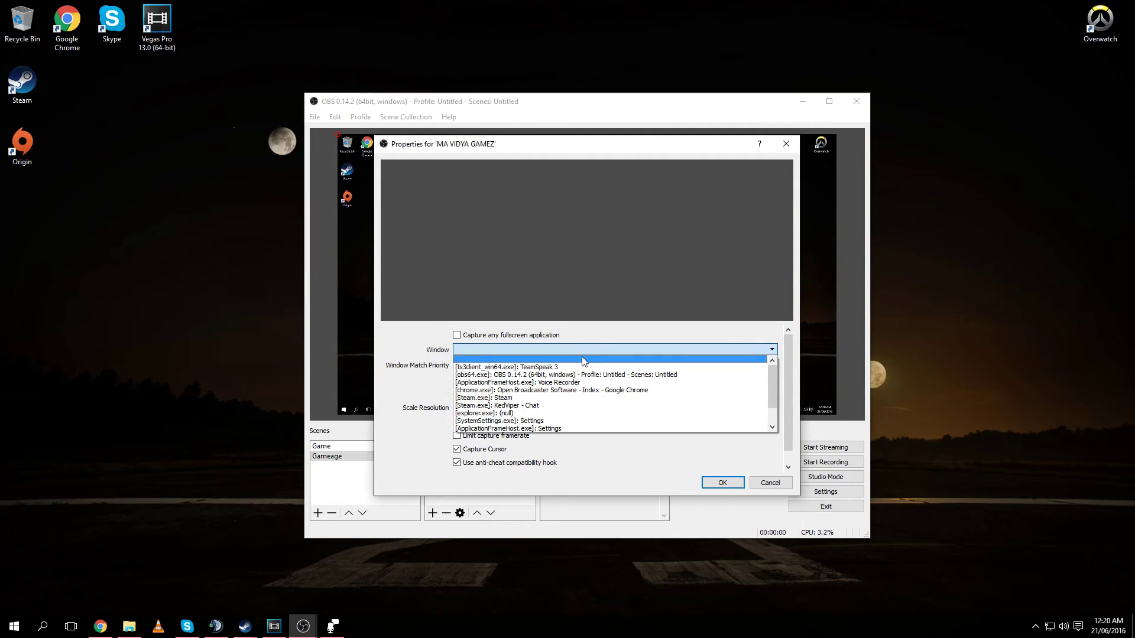
{"action": "left_click", "coordinate": [530, 367]}
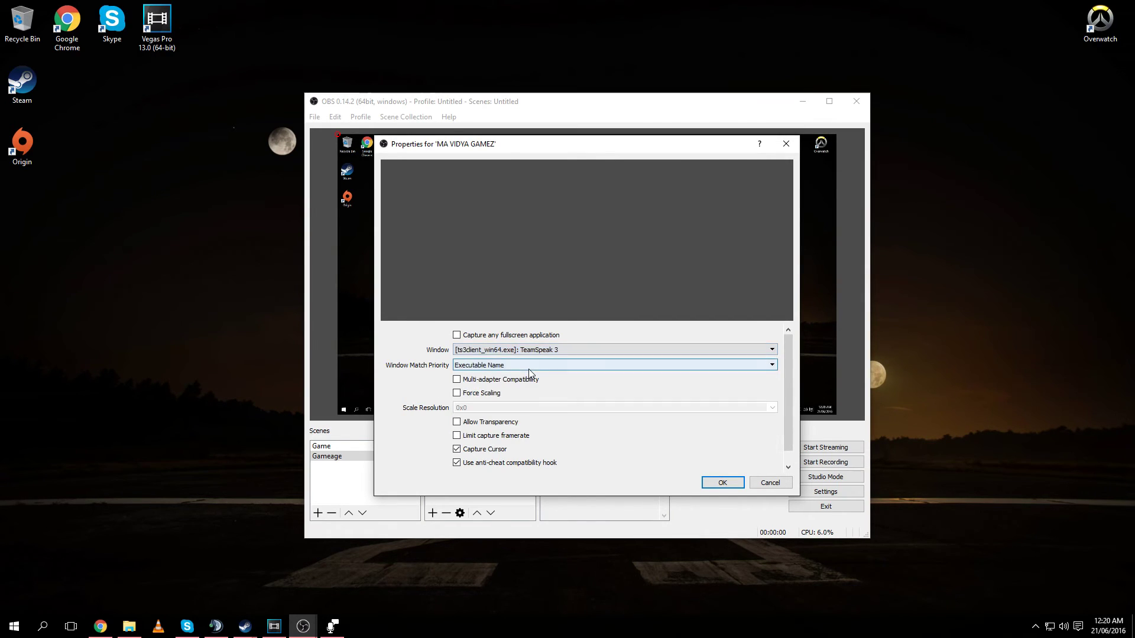
{"action": "left_click", "coordinate": [768, 482]}
{"action": "left_click", "coordinate": [466, 459]}
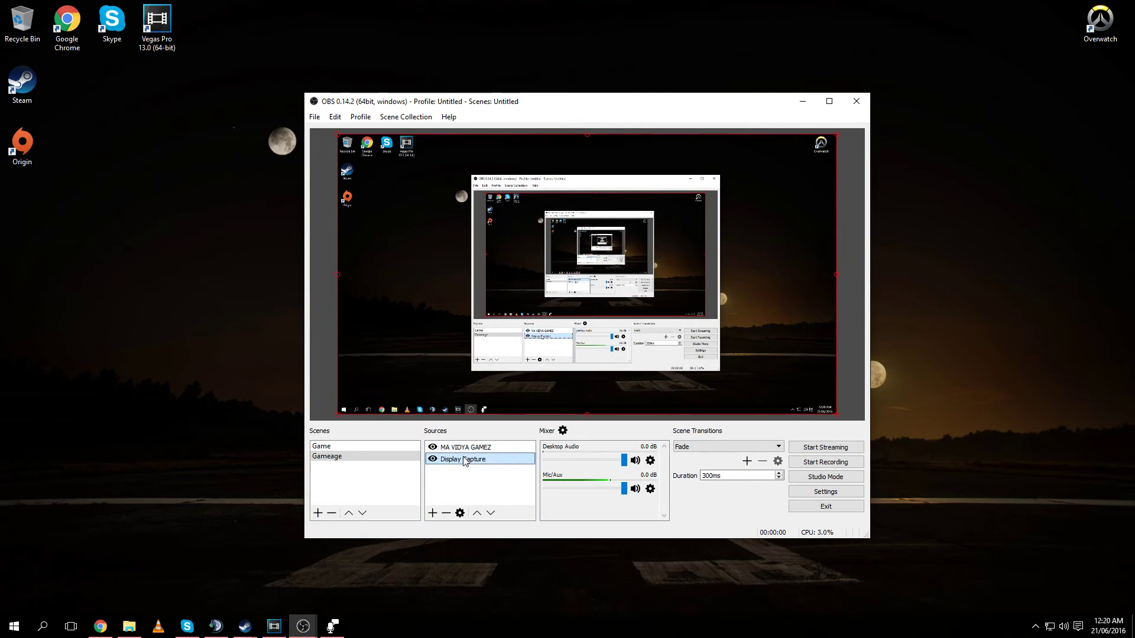
{"action": "left_click", "coordinate": [463, 448]}
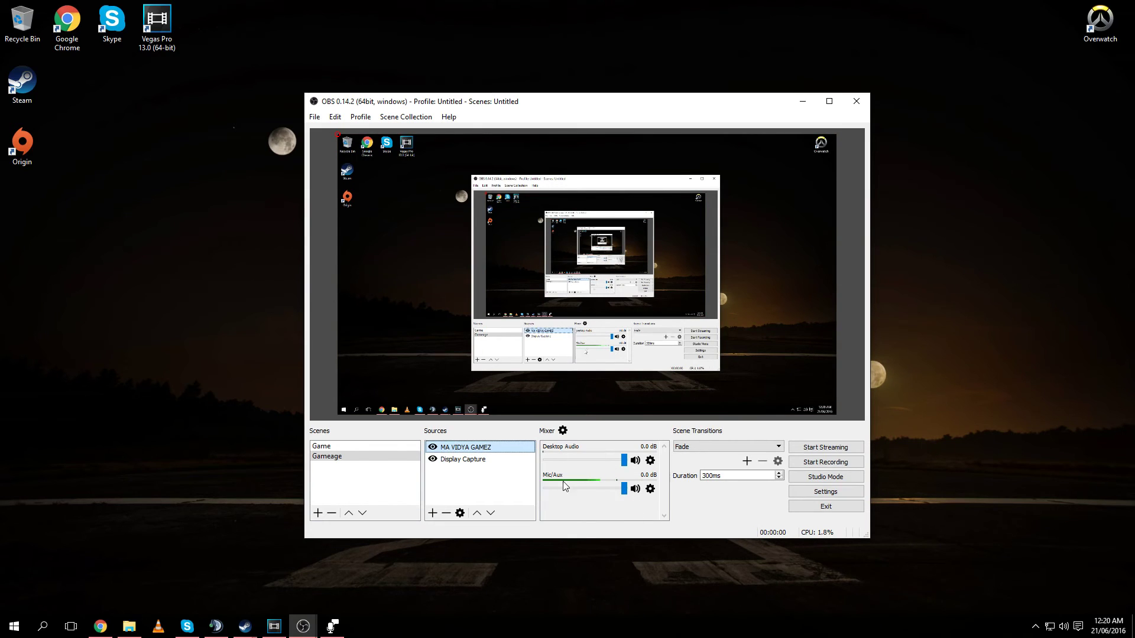
{"action": "left_click", "coordinate": [626, 467]}
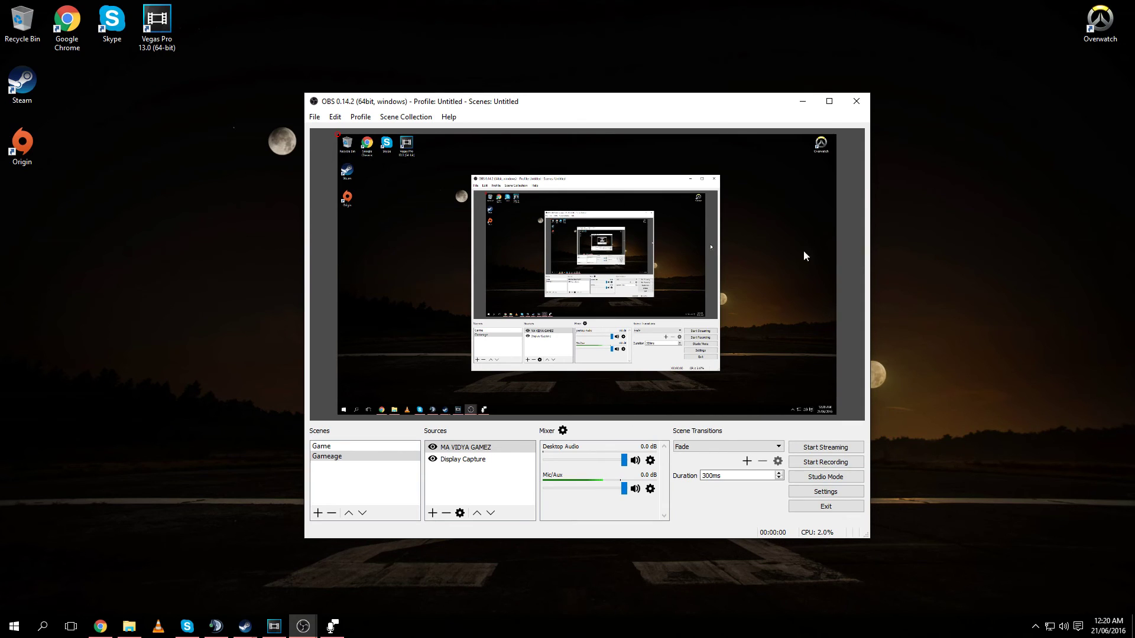
{"action": "left_click_drag", "start_coordinate": [235, 68], "coordinate": [984, 576]}
{"action": "left_click", "coordinate": [336, 117]}
{"action": "mouse_move", "coordinate": [361, 132]}
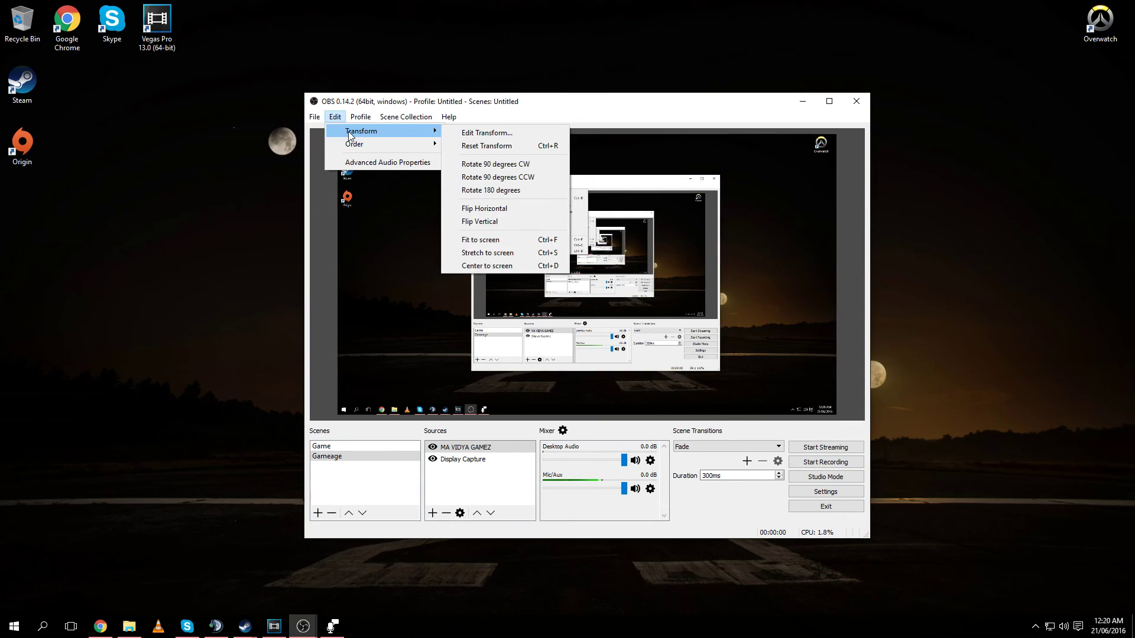
{"action": "left_click", "coordinate": [488, 239]}
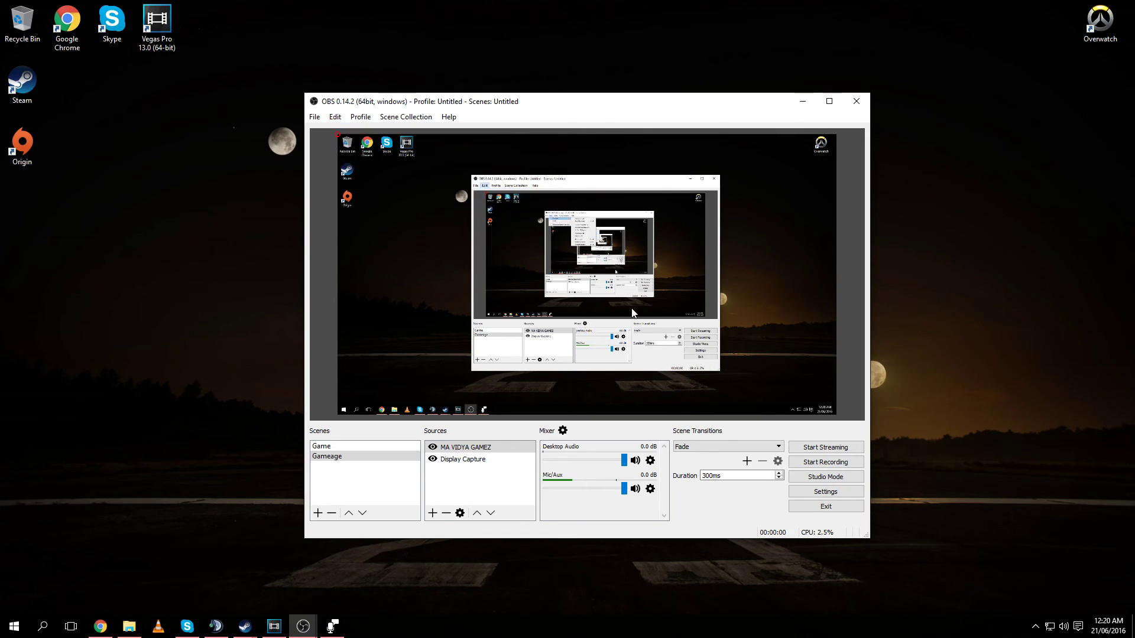